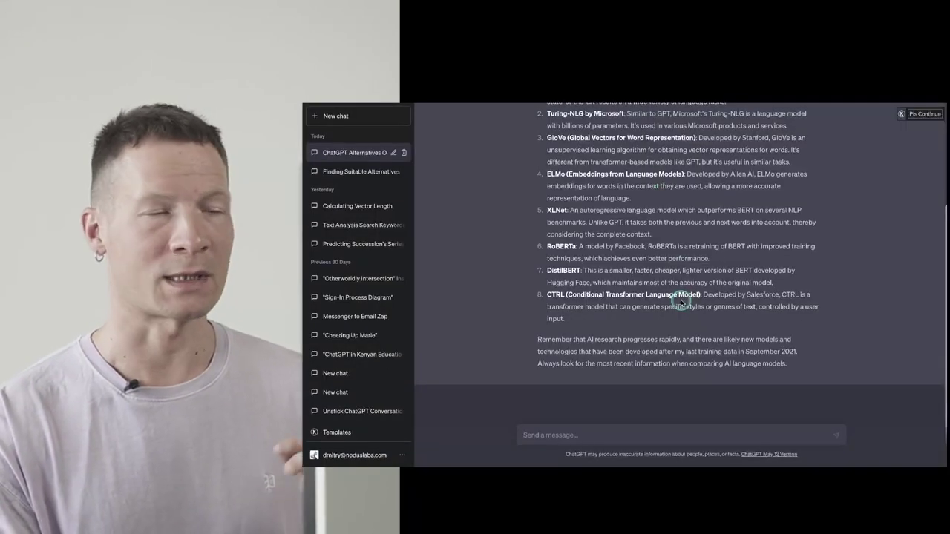
Browse the existing graph, briefly filtering on the personality concept and thread, then clear the filter.
scroll(682, 303, "up", 3)
scroll(681, 300, "down", 5)
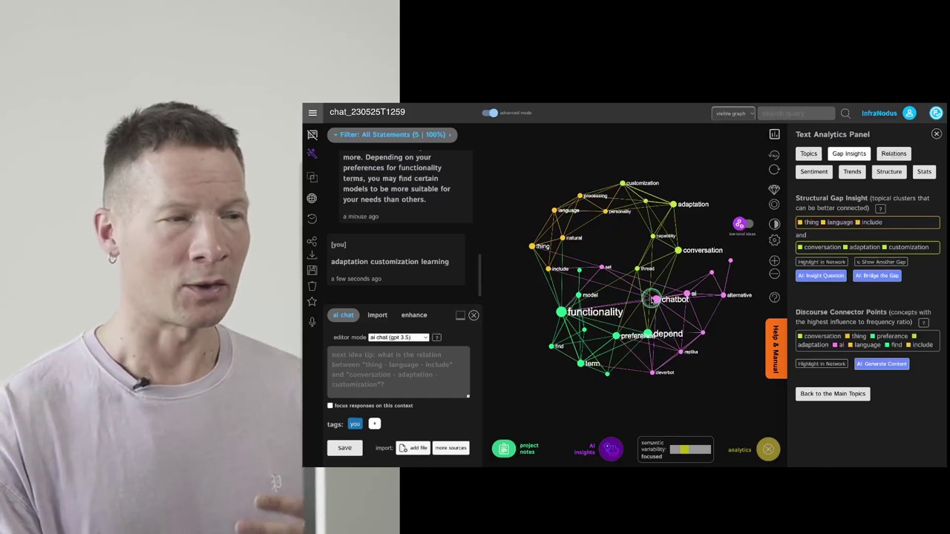
scroll(653, 298, "up", 5)
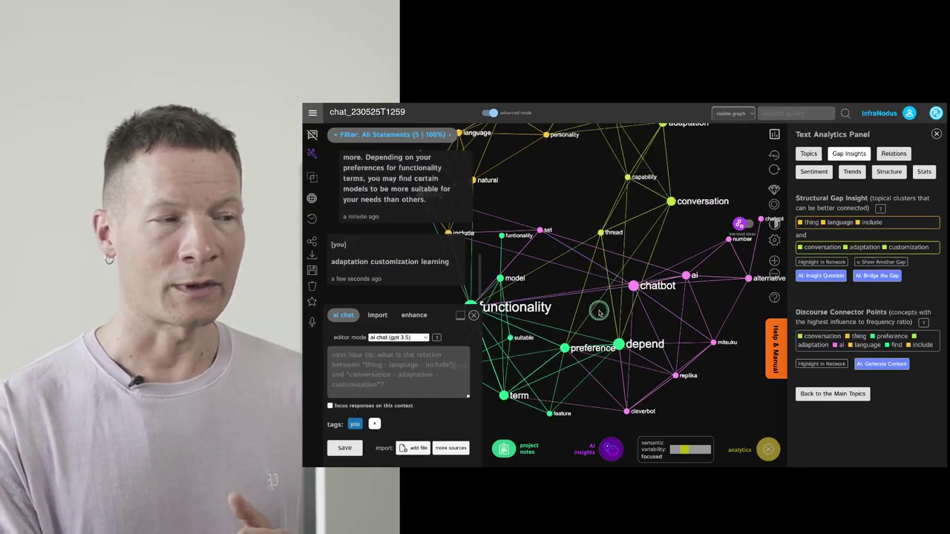
scroll(609, 296, "down", 5)
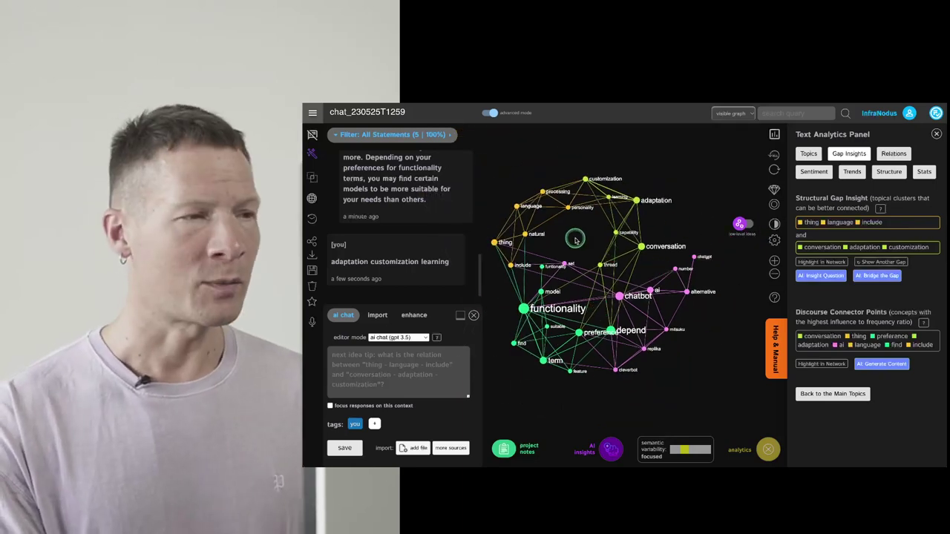
left_click_drag(575, 239, 604, 252)
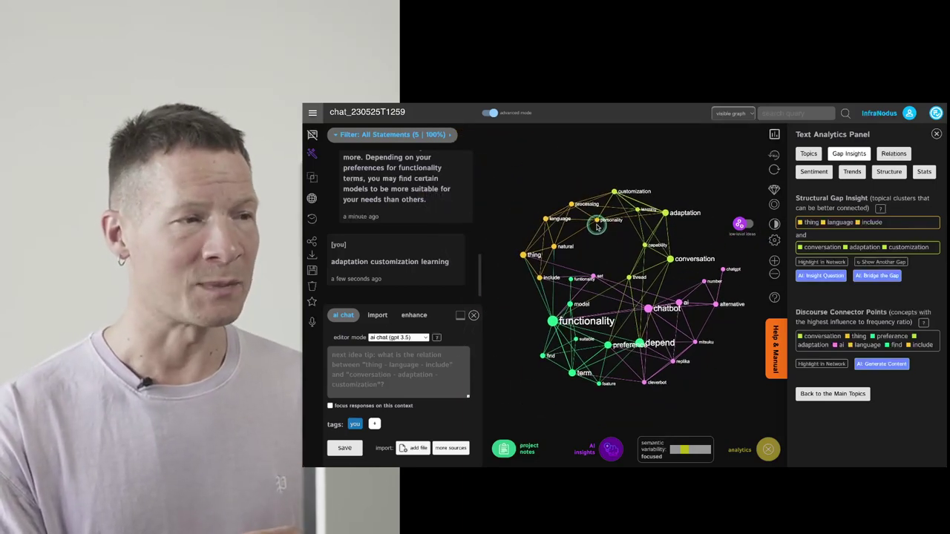
left_click(596, 220)
left_click(630, 277)
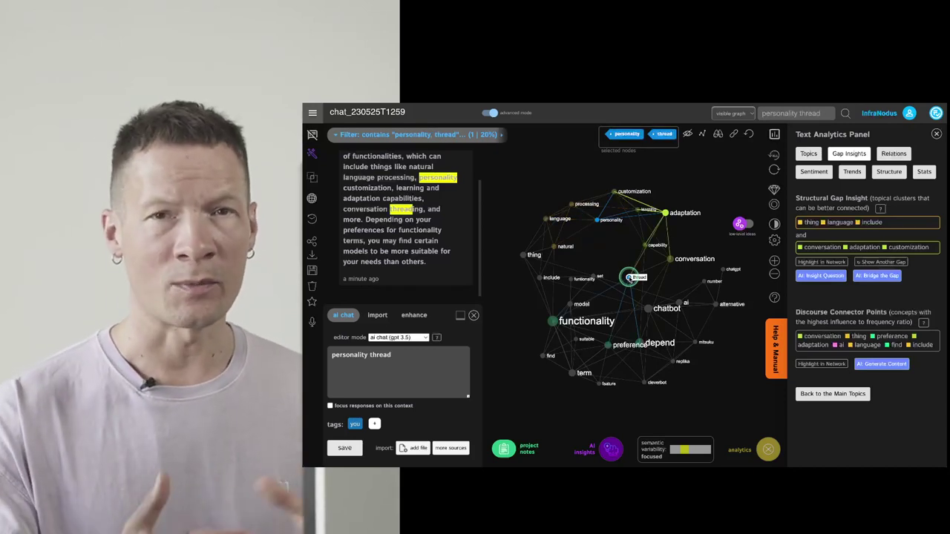
left_click(629, 278)
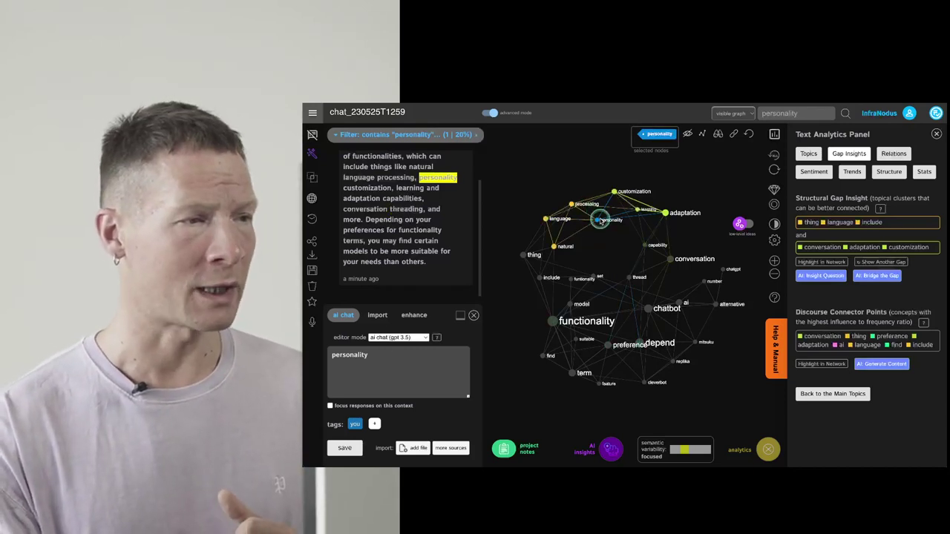
left_click(600, 222)
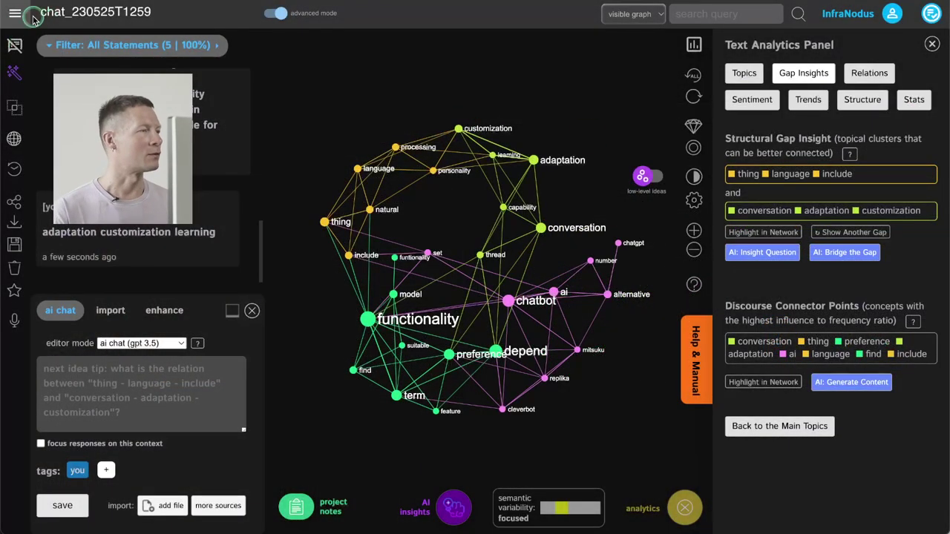
Start a new GPT4 Chat Mode graph from the Apps page.
left_click(15, 14)
left_click(30, 79)
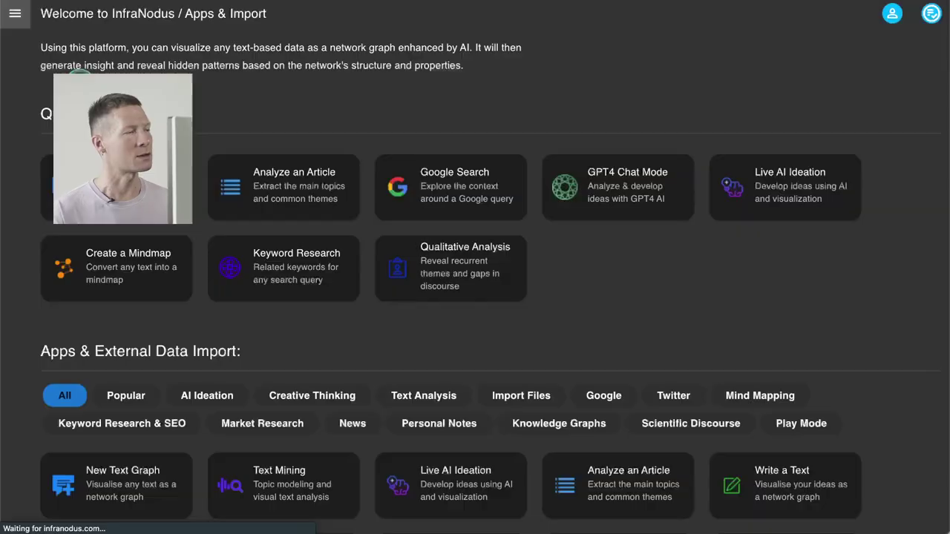
left_click(584, 181)
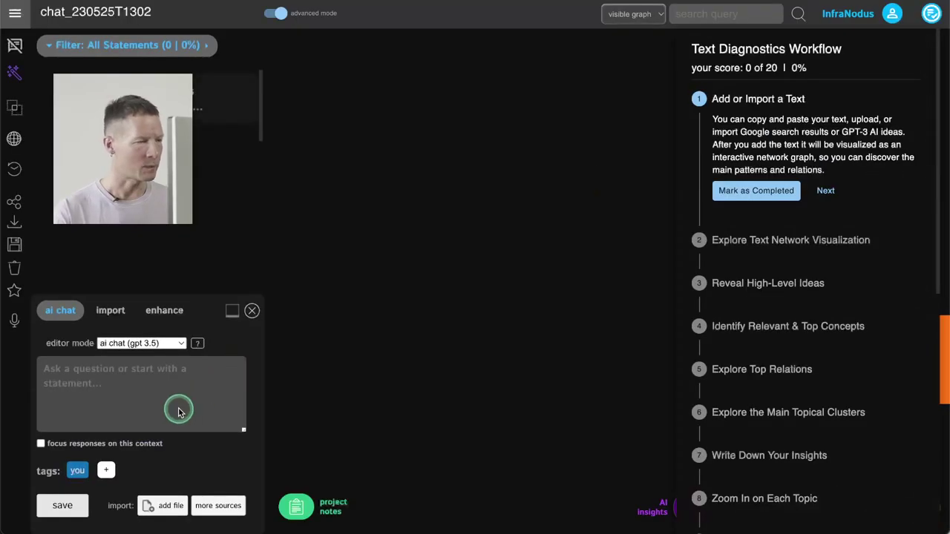
Ask the AI chat 'What are some of ChatGPT alternatives?'.
left_click(126, 396)
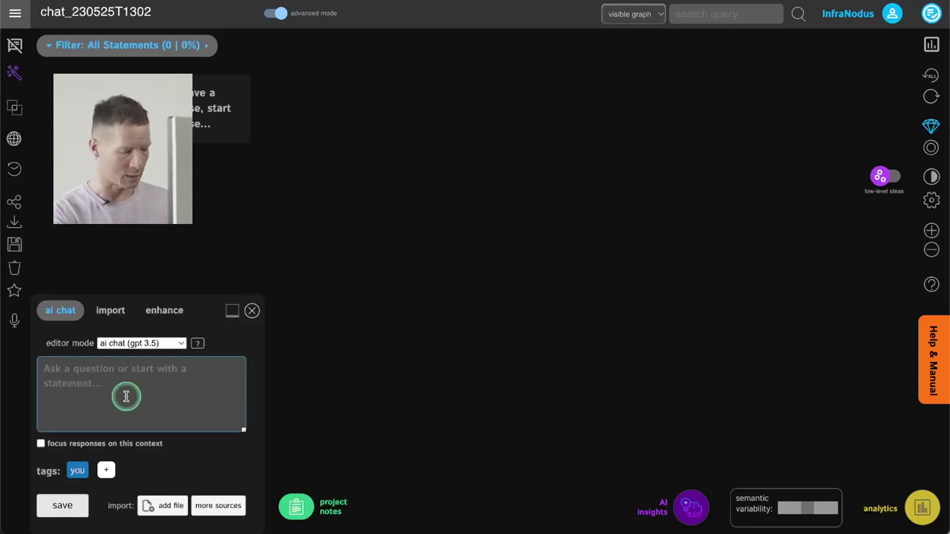
type("Wh")
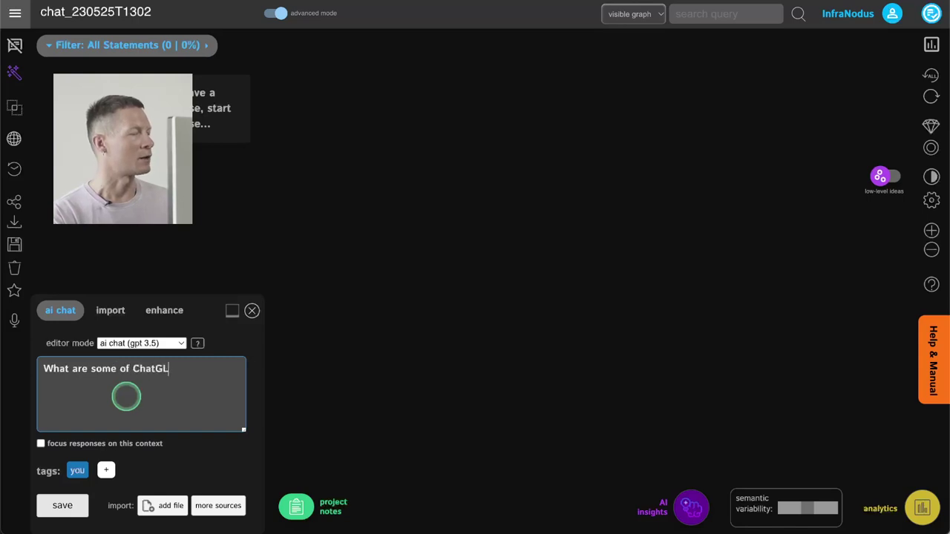
type("at are some of ChatGPT alternatives?")
key("Return")
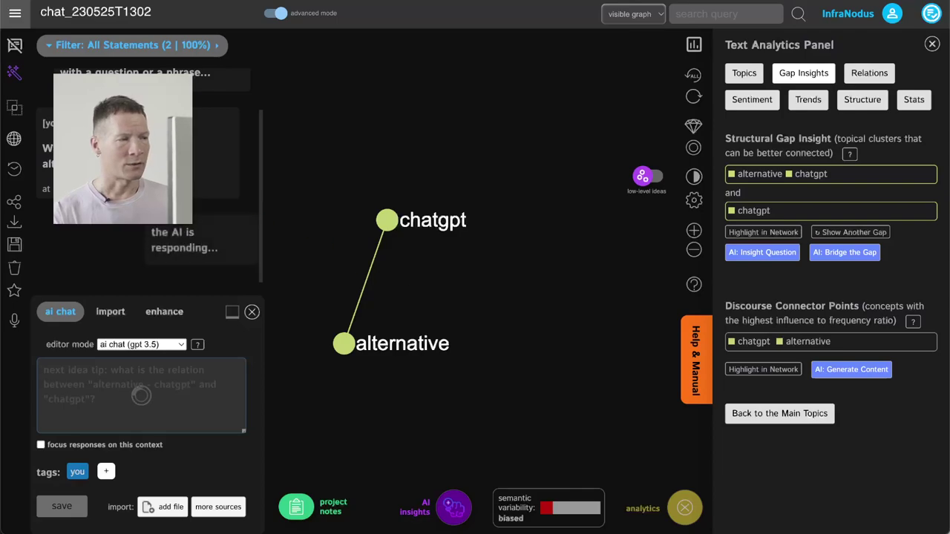
Pan and zoom out to see the new google, ibm, watson and bert nodes.
left_click_drag(401, 307, 445, 291)
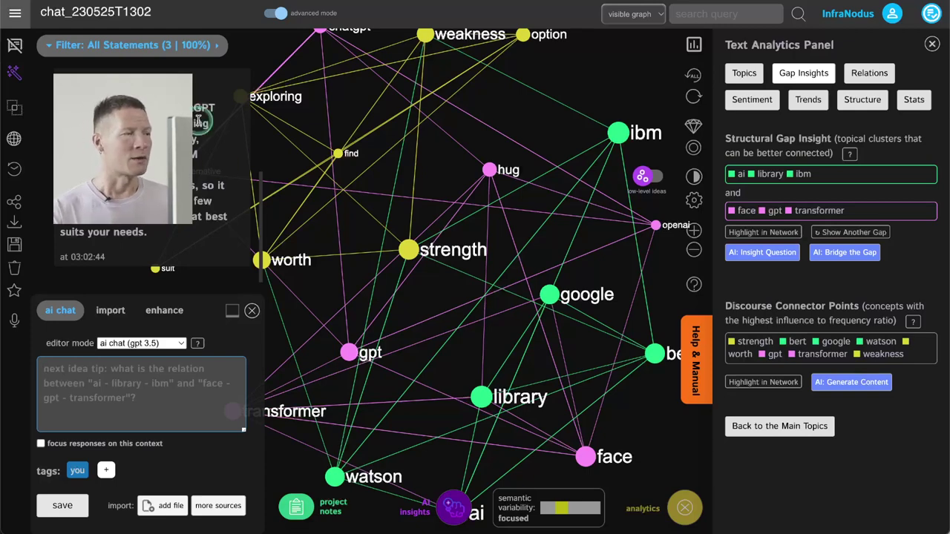
scroll(399, 276, "down", 3)
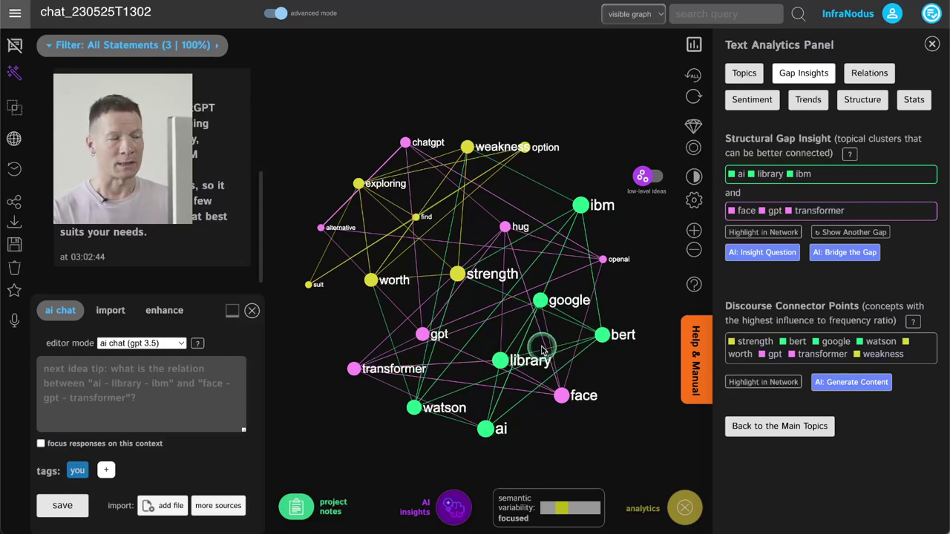
left_click(528, 297)
left_click(528, 297)
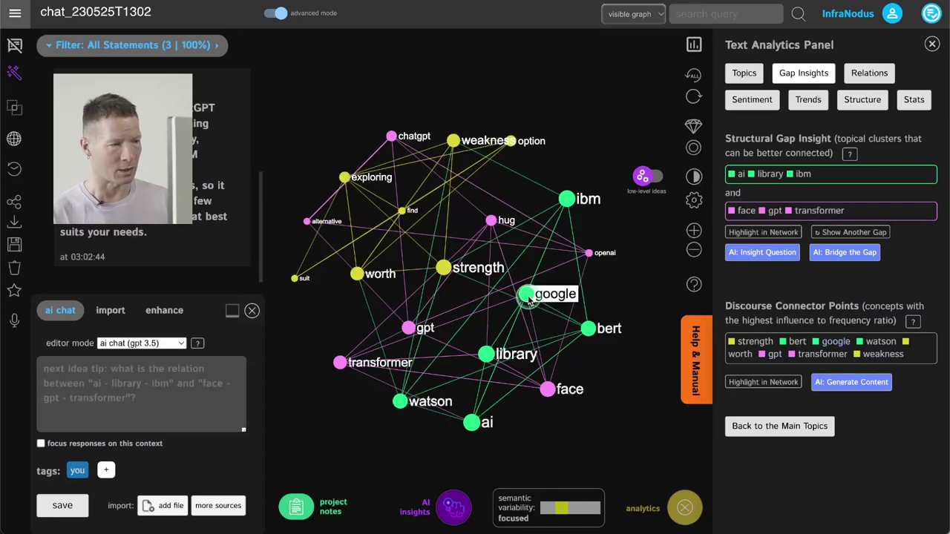
left_click(563, 206)
left_click(562, 206)
left_click(592, 332)
left_click(592, 332)
left_click(453, 141)
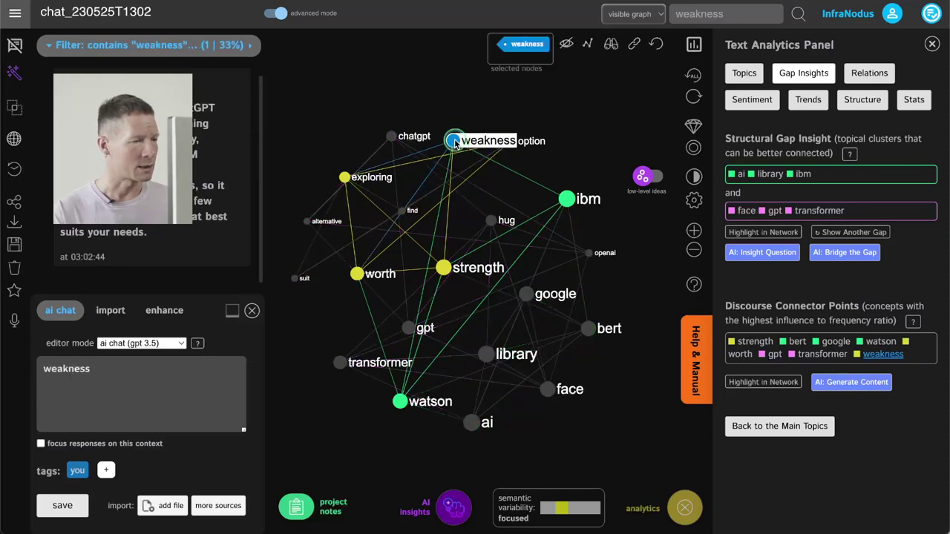
left_click(444, 269)
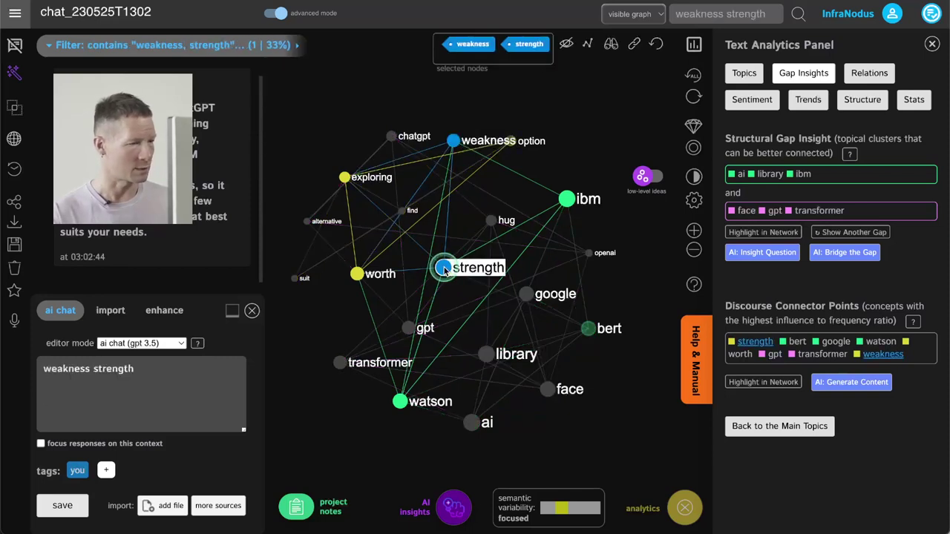
left_click(455, 141)
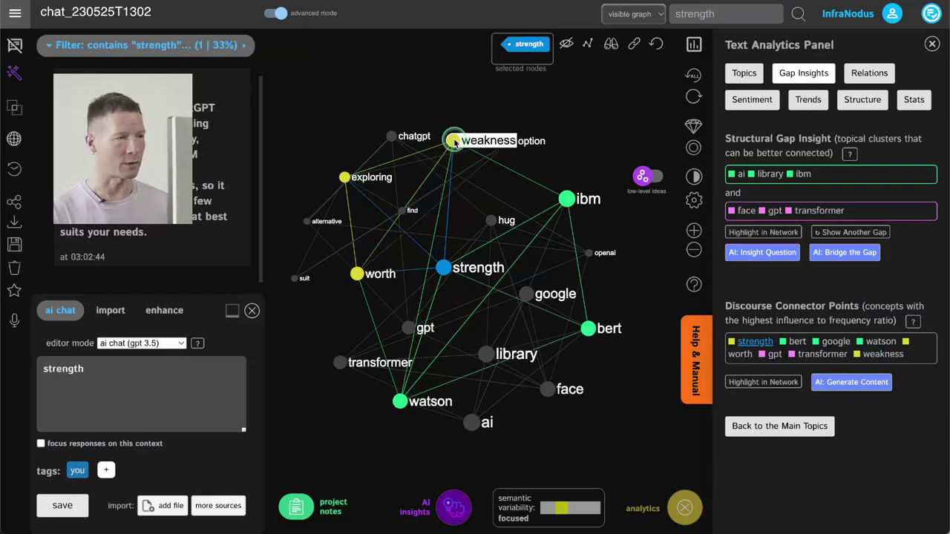
left_click(445, 268)
left_click(444, 268)
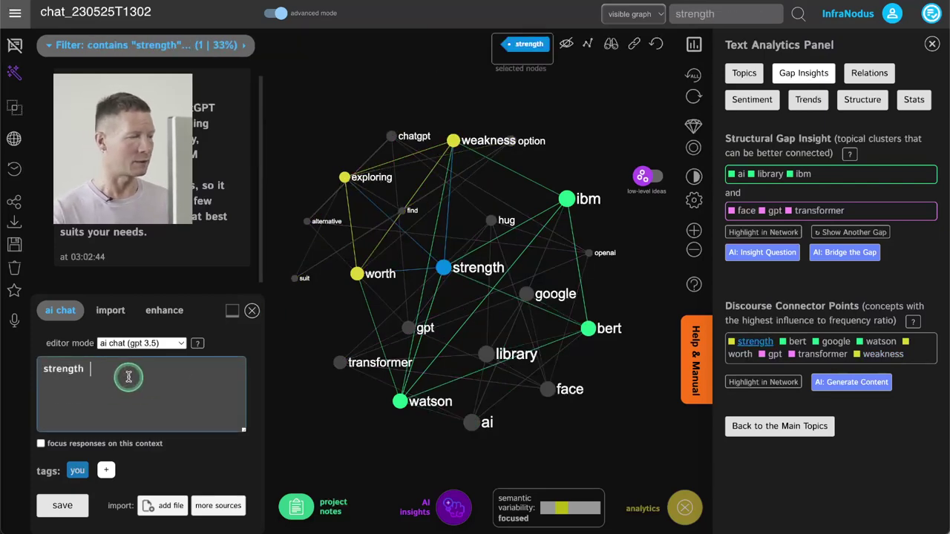
Clear the filter and ask 'What are some weaknesses and strengths of those models?'.
left_click(443, 268)
left_click(131, 396)
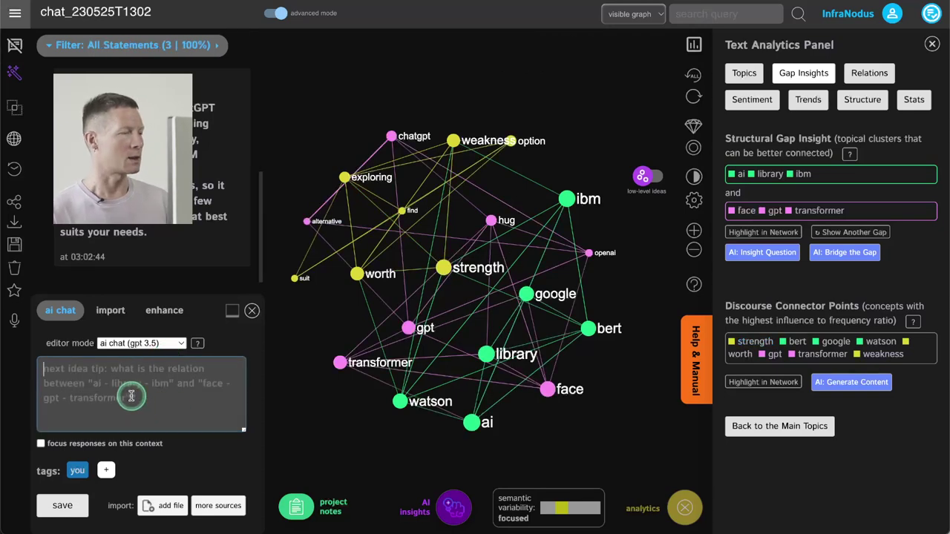
type("What are some weaknesses ")
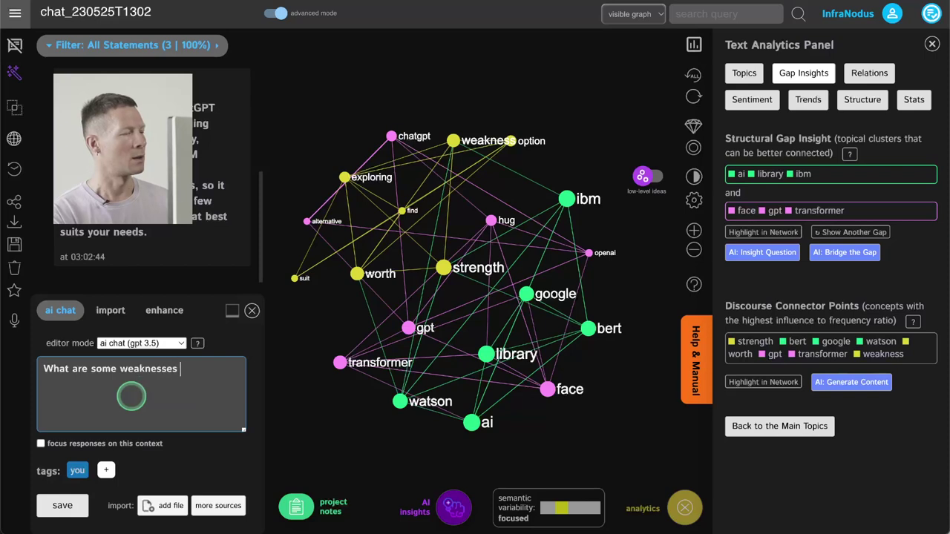
type("and strengh")
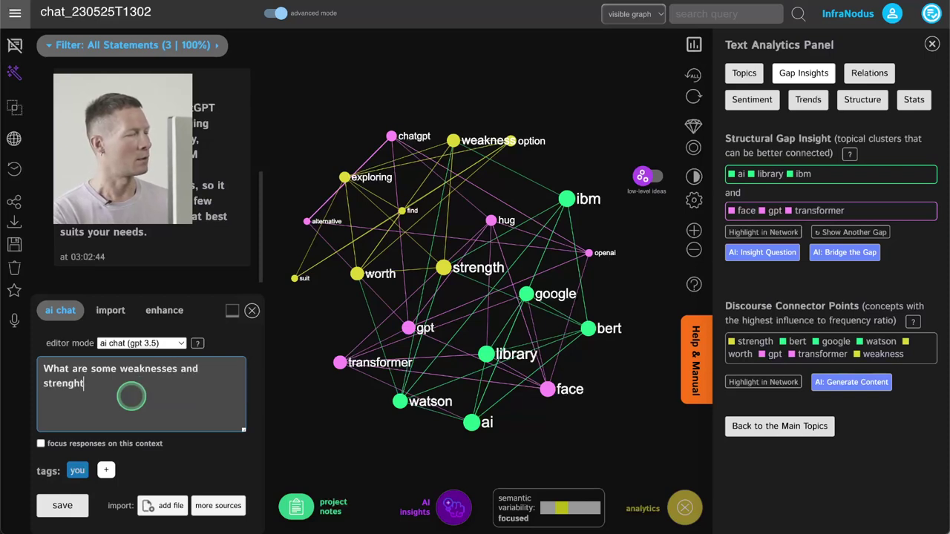
type("t")
key("BackSpace")
key("BackSpace")
type("ths of those models?")
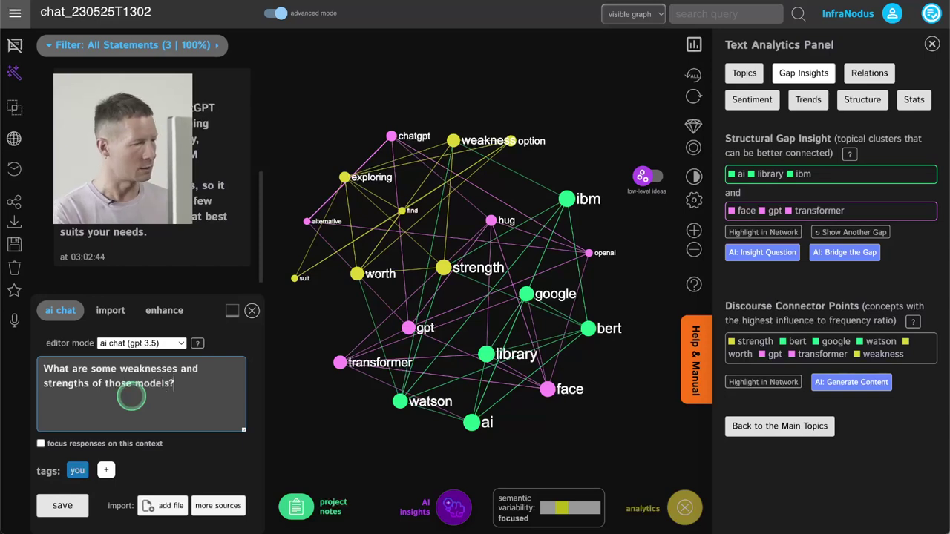
key("Return")
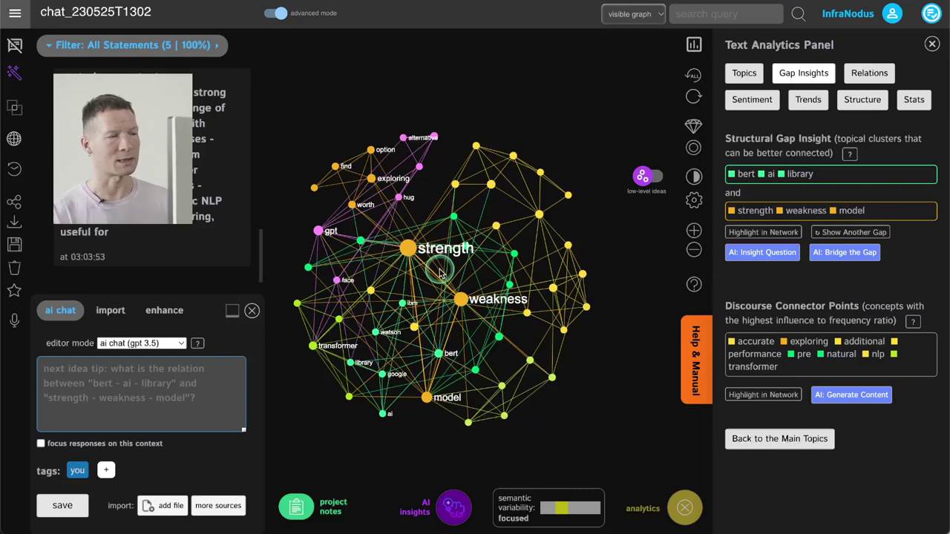
Send the AI a prompt built from the transformer, control, output and weakness concepts.
scroll(148, 178, "down", 4)
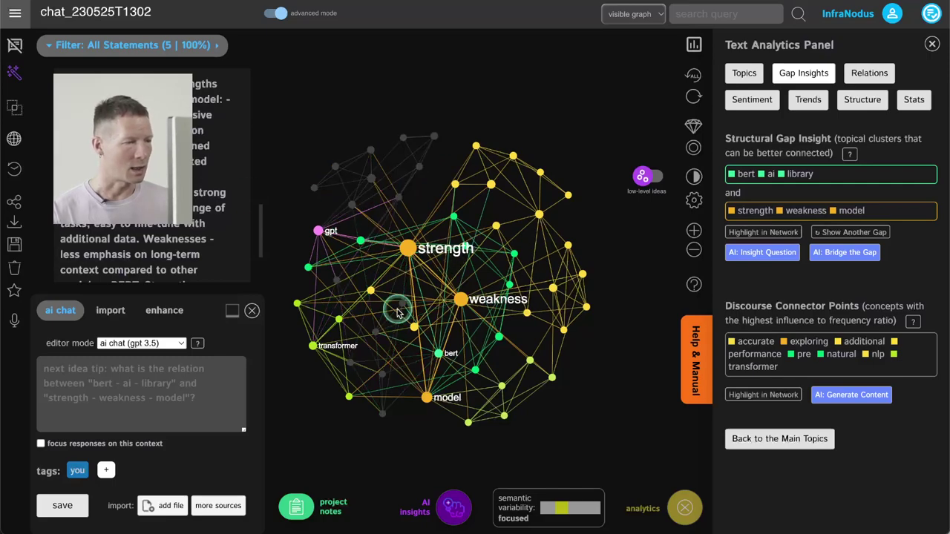
scroll(494, 298, "up", 5)
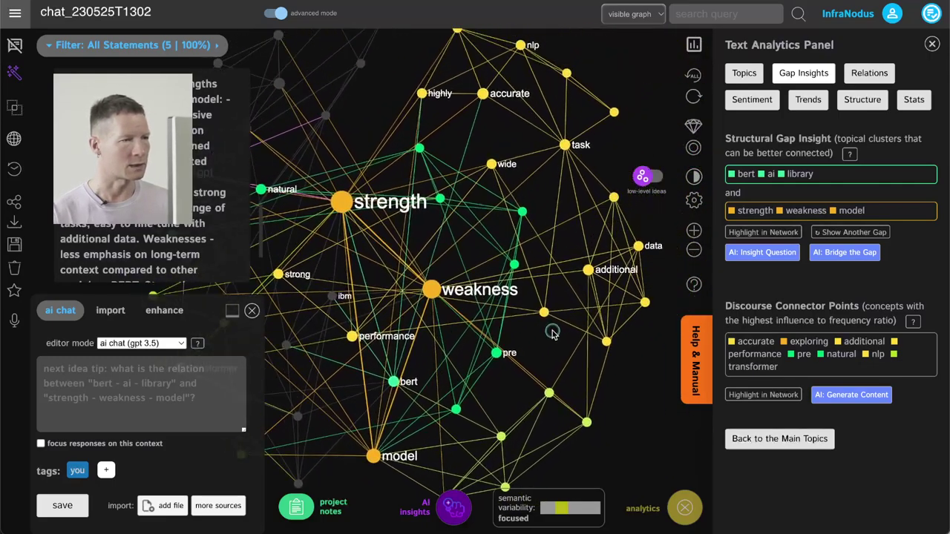
left_click_drag(416, 306, 356, 312)
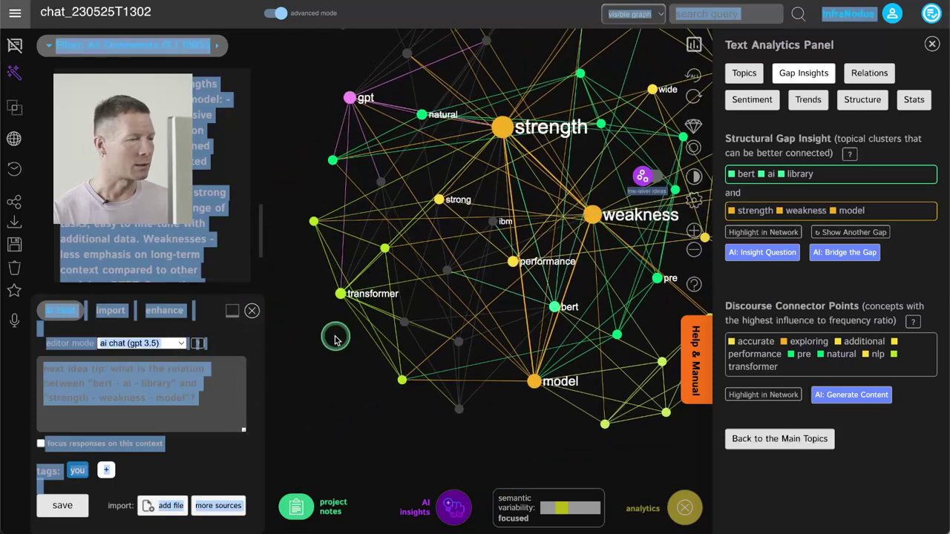
left_click(341, 295)
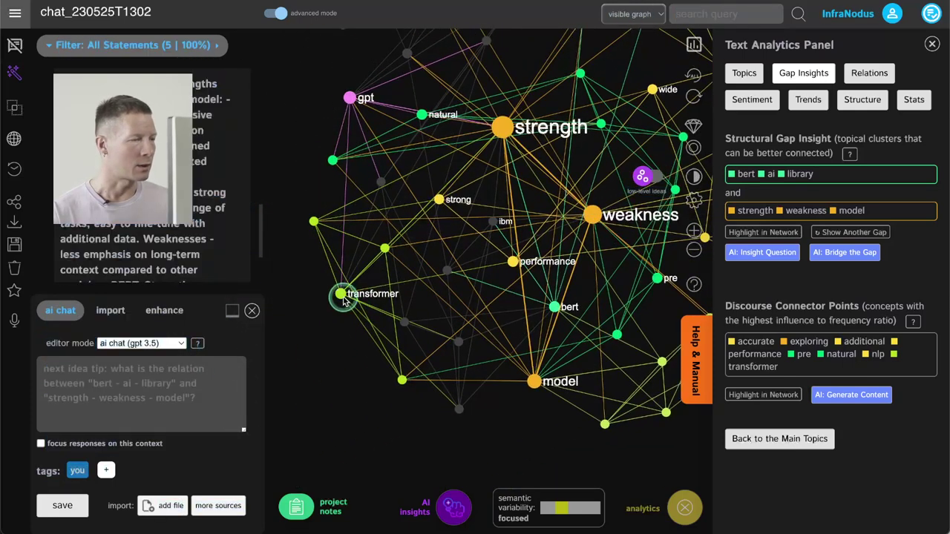
left_click(383, 249)
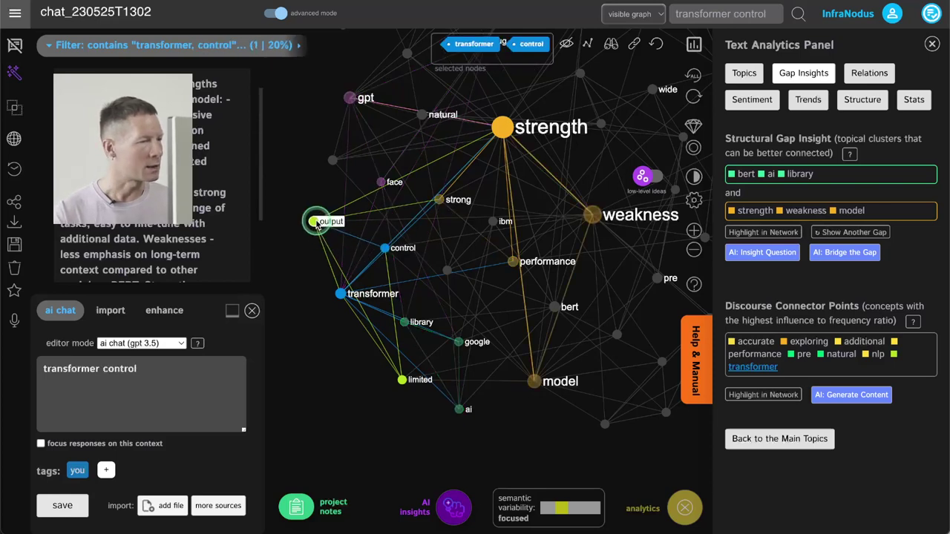
left_click(314, 221)
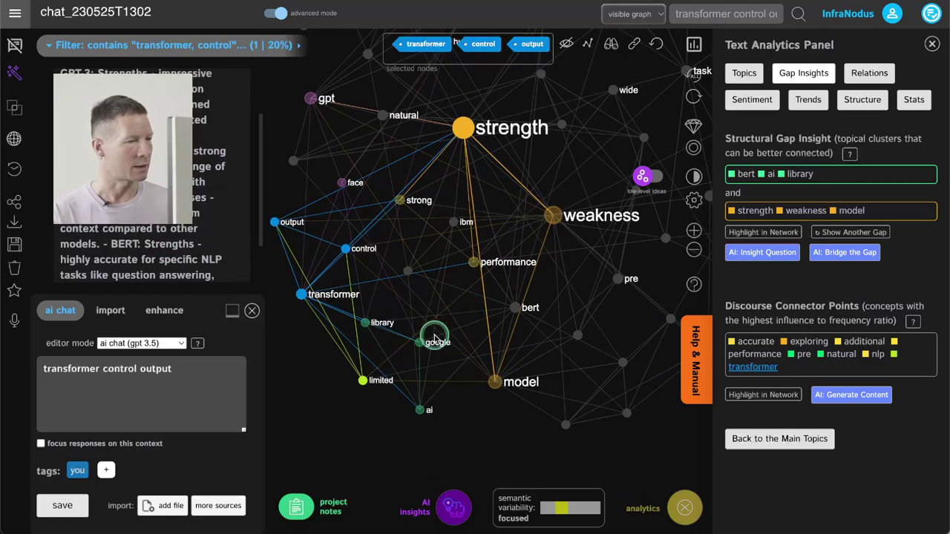
left_click(554, 216)
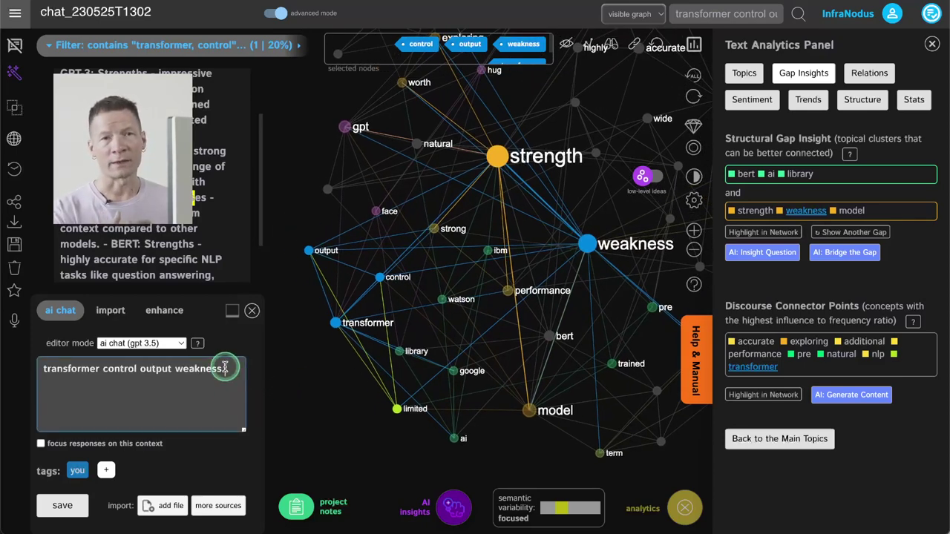
left_click(62, 505)
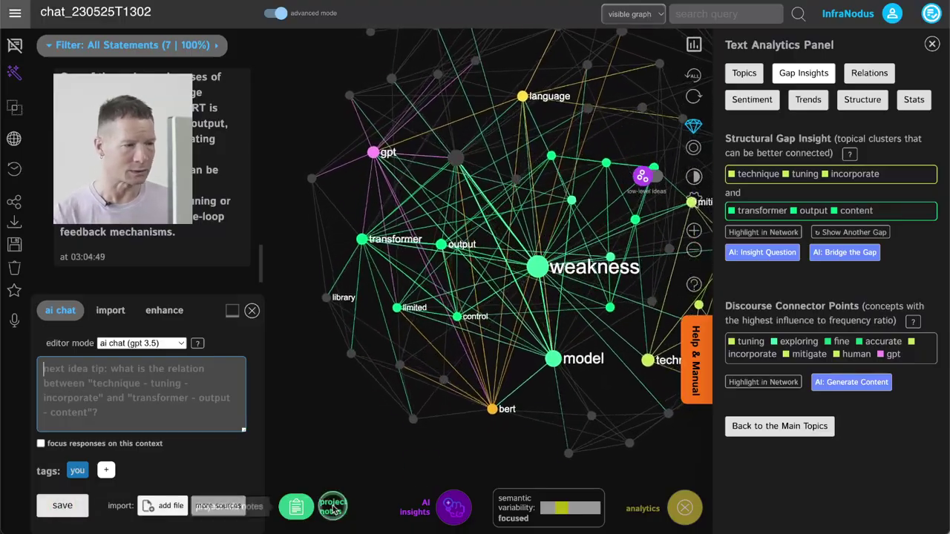
Highlight the latest answer's concepts in the graph, then clear the highlight.
left_click(456, 373)
left_click(148, 231)
left_click(154, 256)
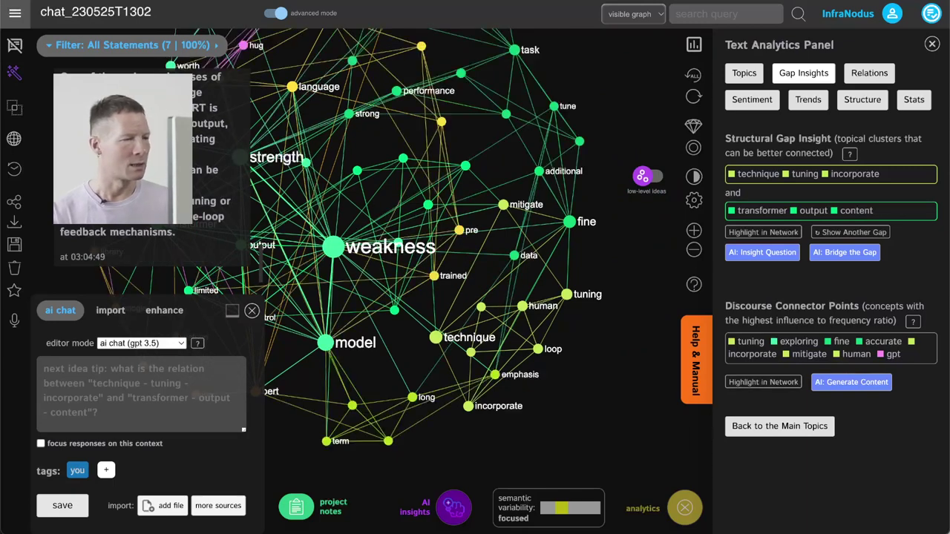
Compose the chat prompt from human, feedback, tuning, mechanism, technique and incorporate.
left_click(522, 310)
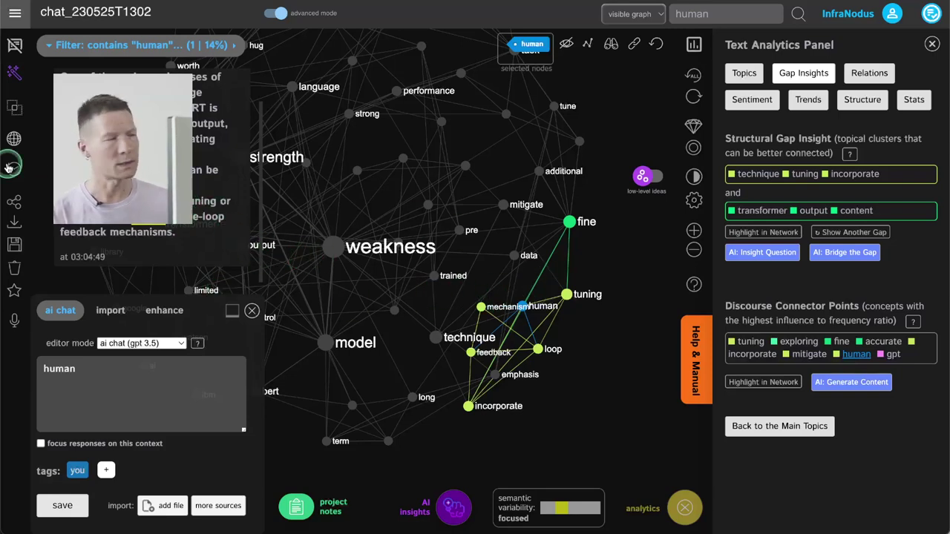
left_click(126, 268)
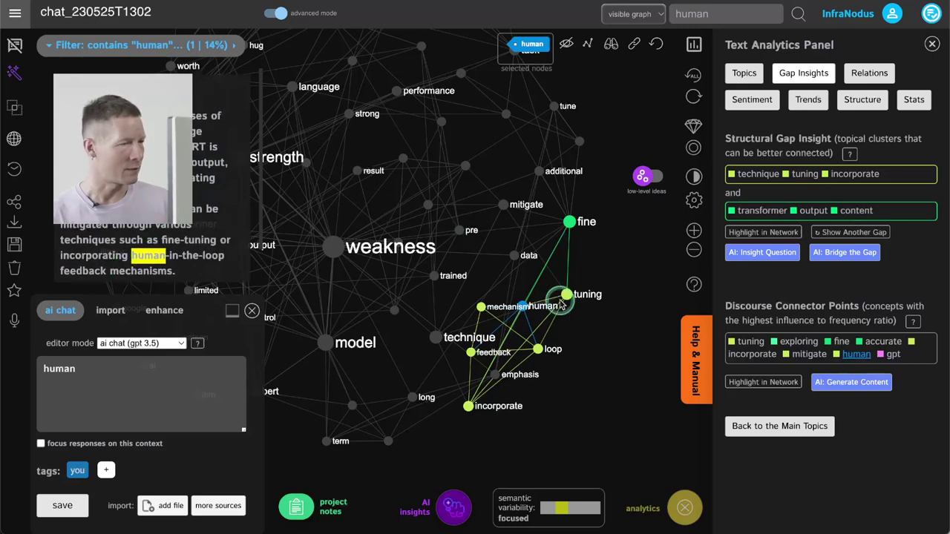
left_click(470, 352)
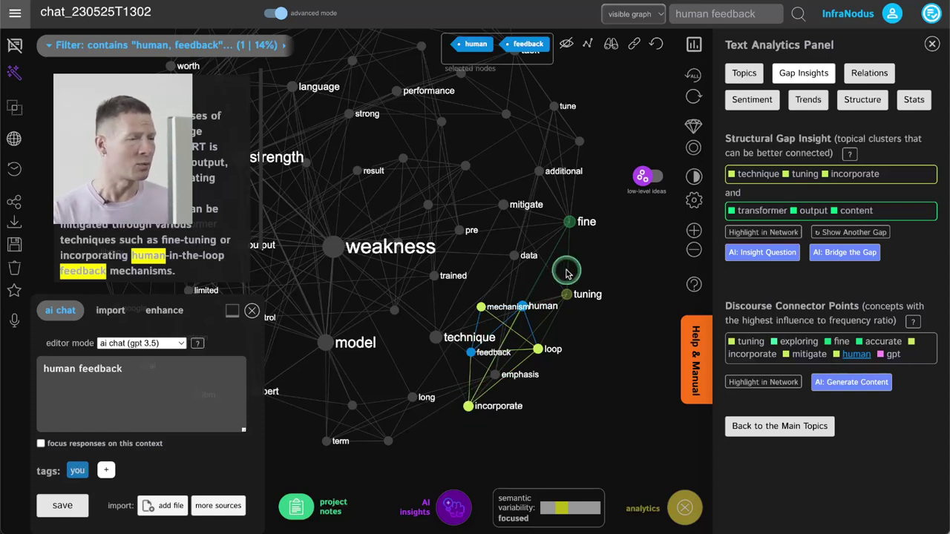
left_click(565, 296)
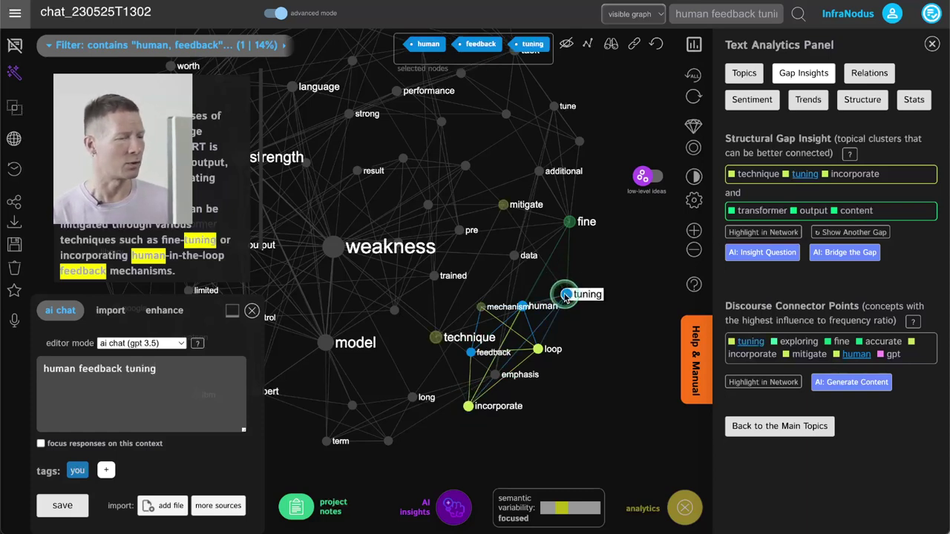
left_click(481, 309)
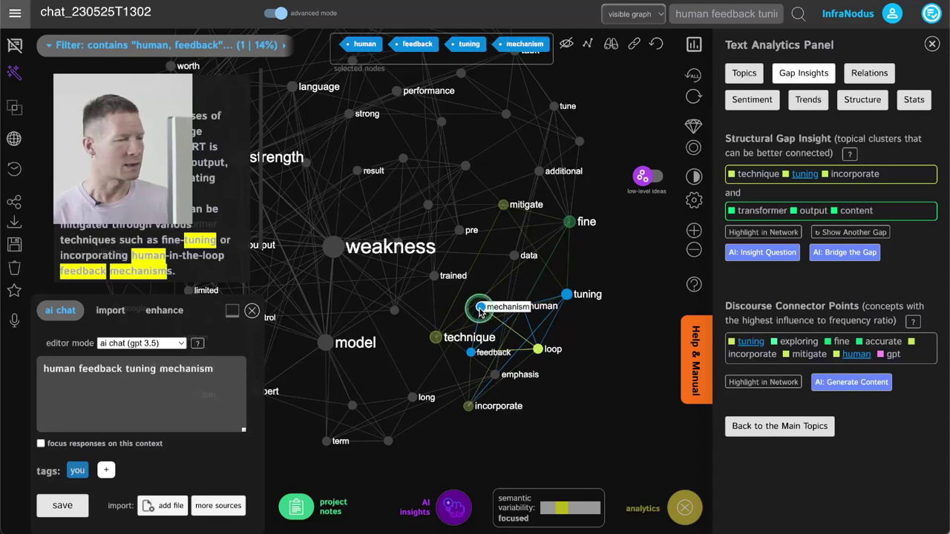
left_click(436, 338)
left_click(468, 406)
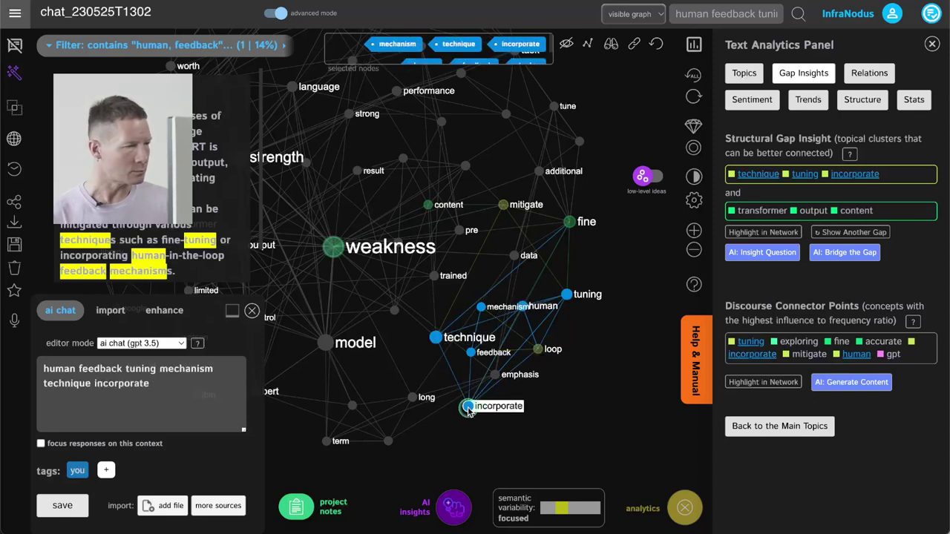
Submit the human feedback prompt and pan the graph after the AI's reply arrives.
left_click(60, 502)
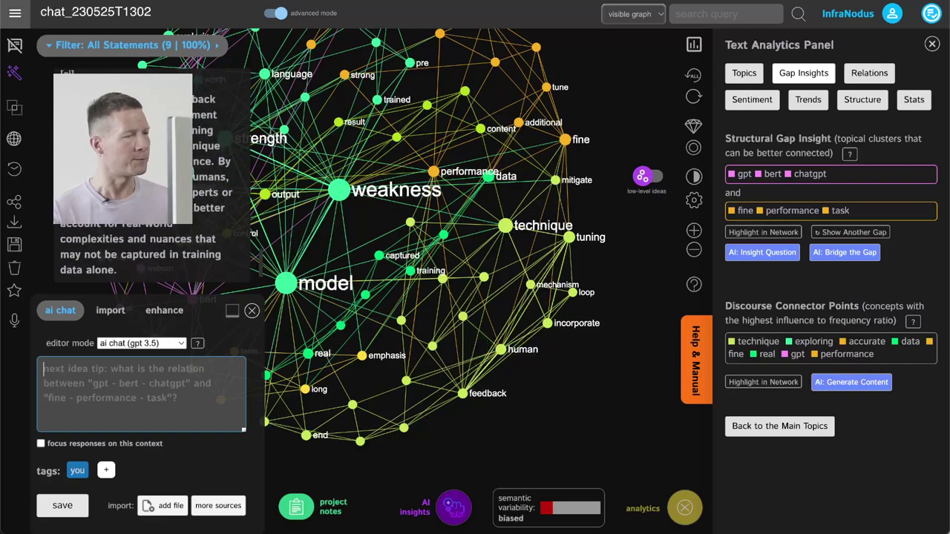
left_click_drag(465, 356, 539, 374)
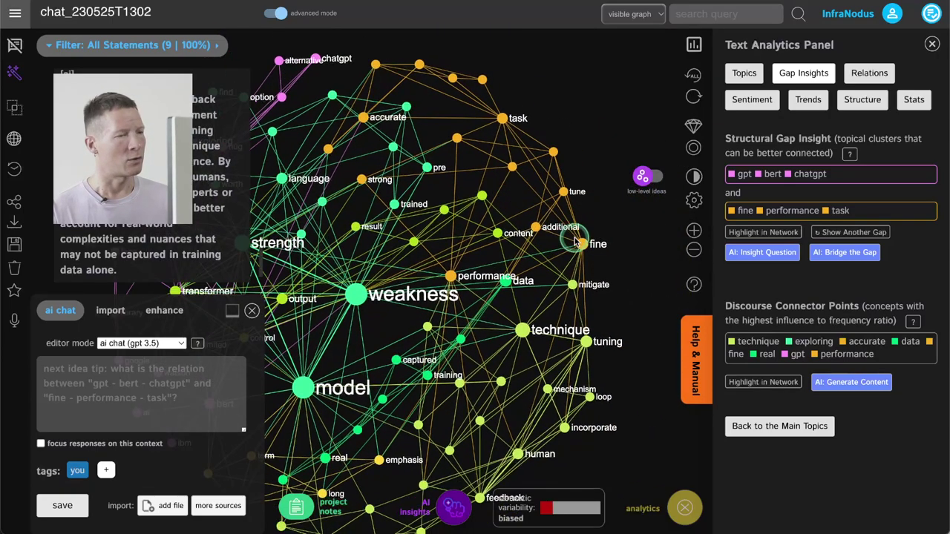
Preview topic filters, then AI-name the clusters Machine Learning Tuning, Model Exploration, NLP Fine-Tuning, AI Libraries.
left_click(744, 74)
left_click(911, 208)
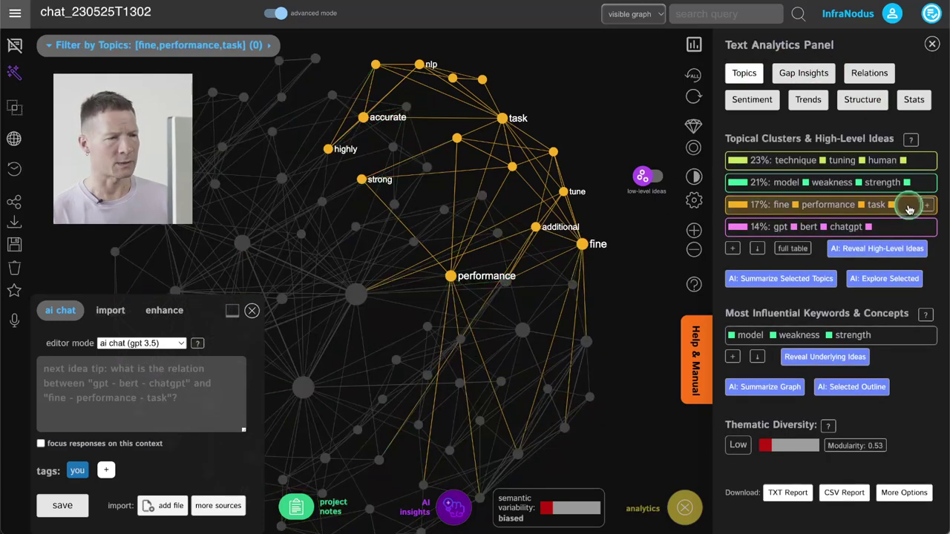
left_click(909, 209)
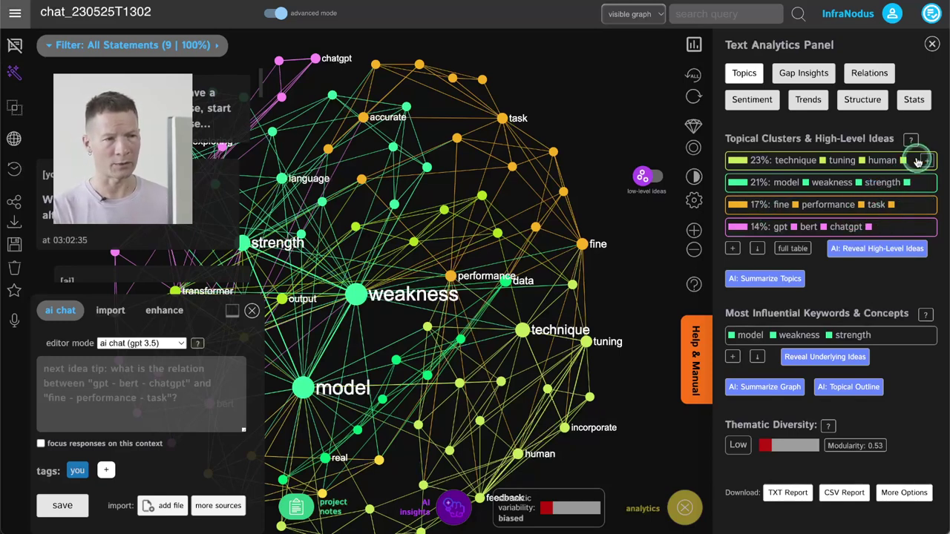
left_click(917, 161)
left_click(917, 161)
left_click(876, 248)
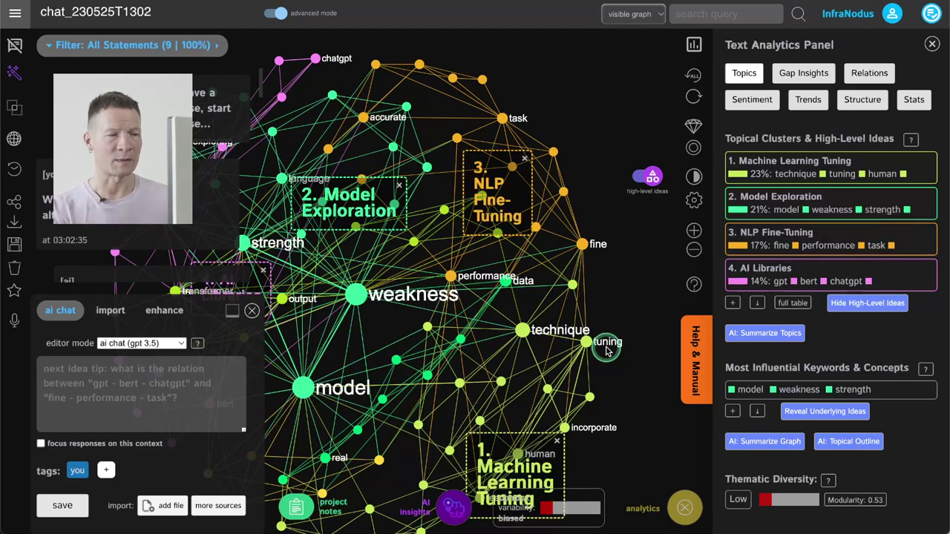
left_click_drag(568, 324, 610, 294)
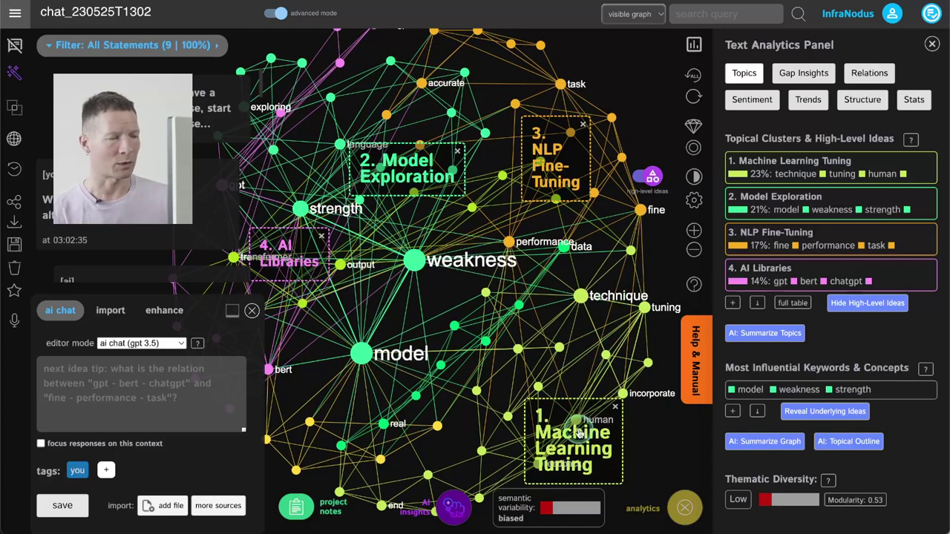
scroll(531, 345, "down", 3)
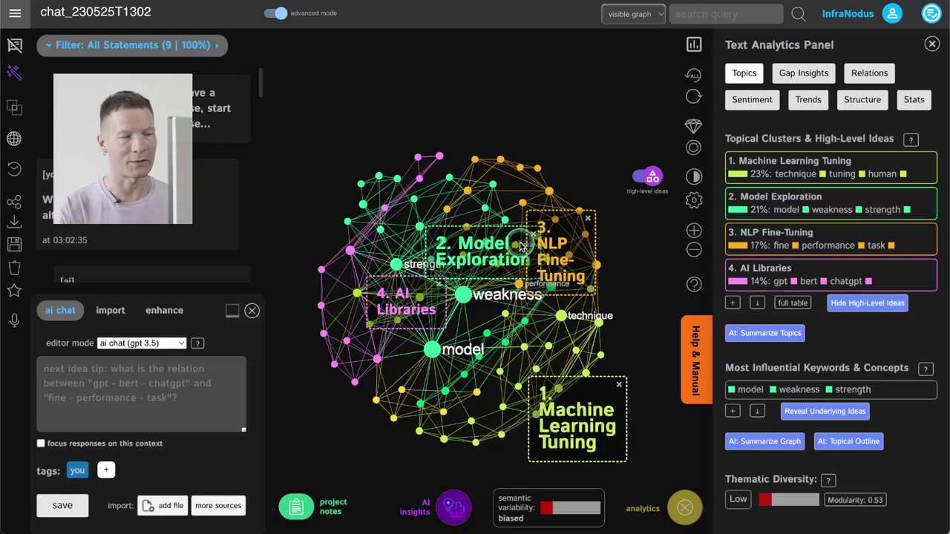
Focus NLP Fine-Tuning and send a prompt of fine, tune, task, performance and technique.
left_click(831, 236)
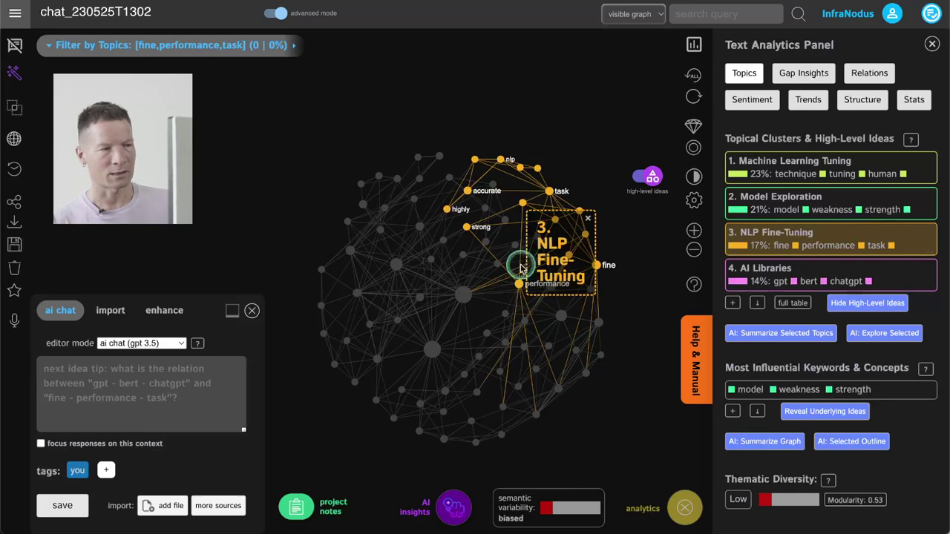
left_click(647, 184)
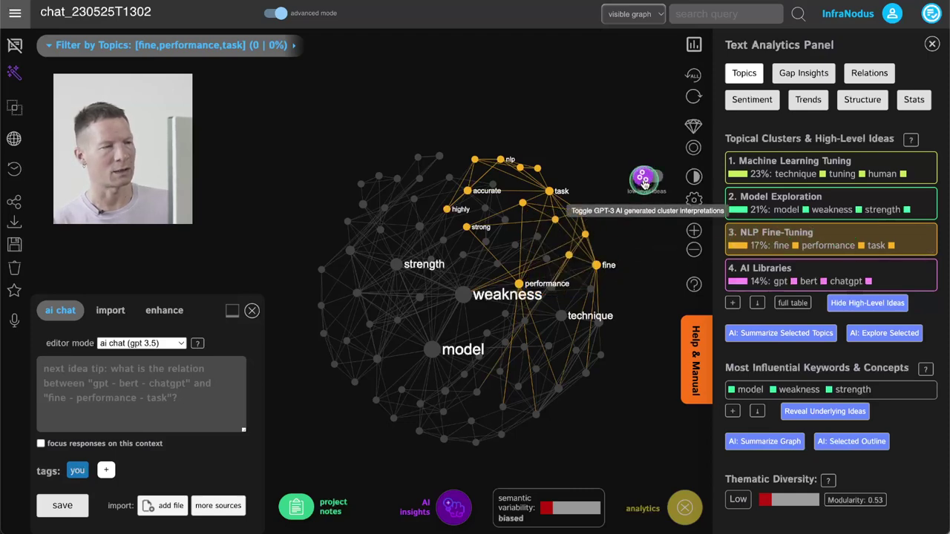
scroll(547, 240, "up", 4)
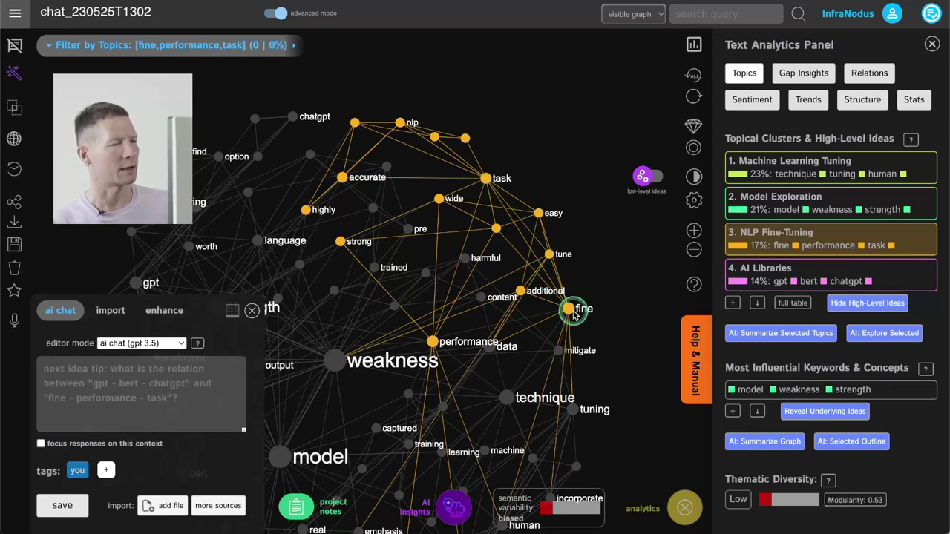
left_click(567, 307)
left_click(548, 255)
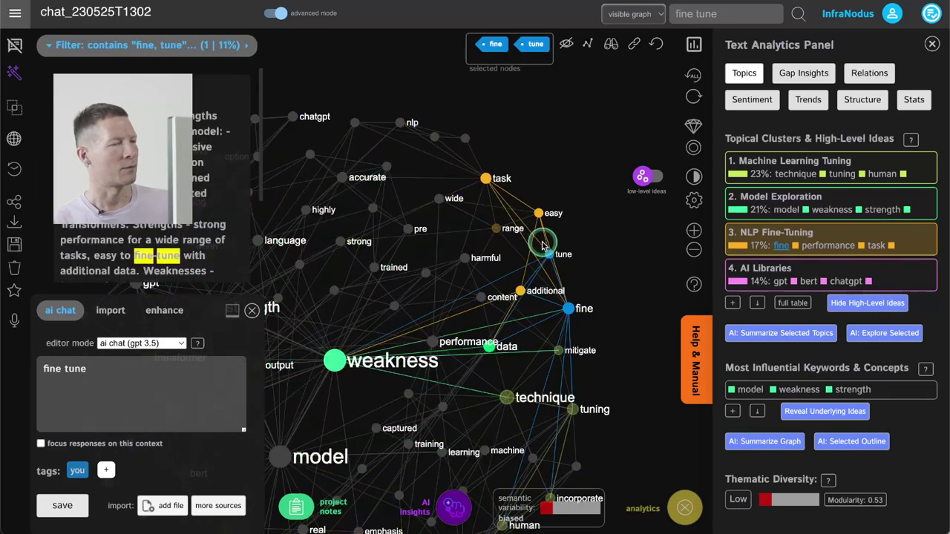
left_click(487, 180)
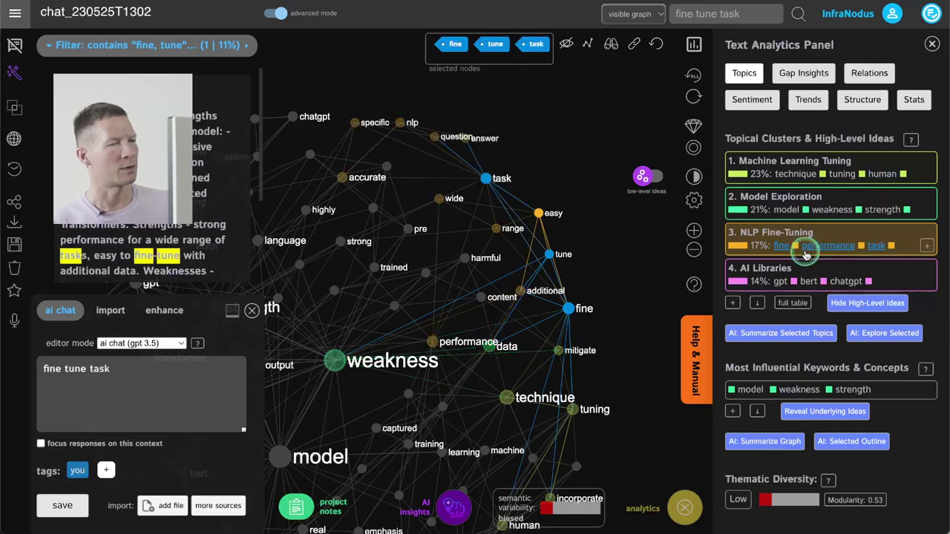
left_click(819, 246)
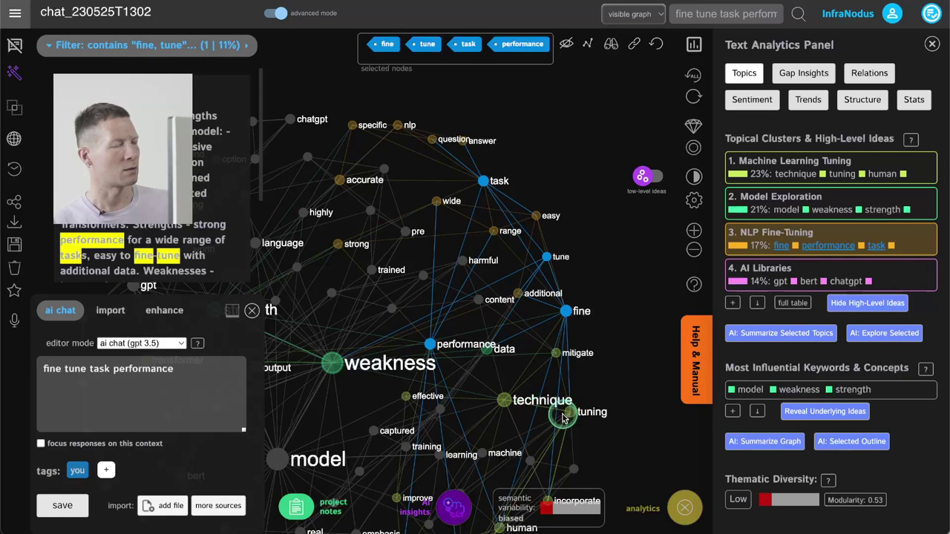
left_click(508, 403)
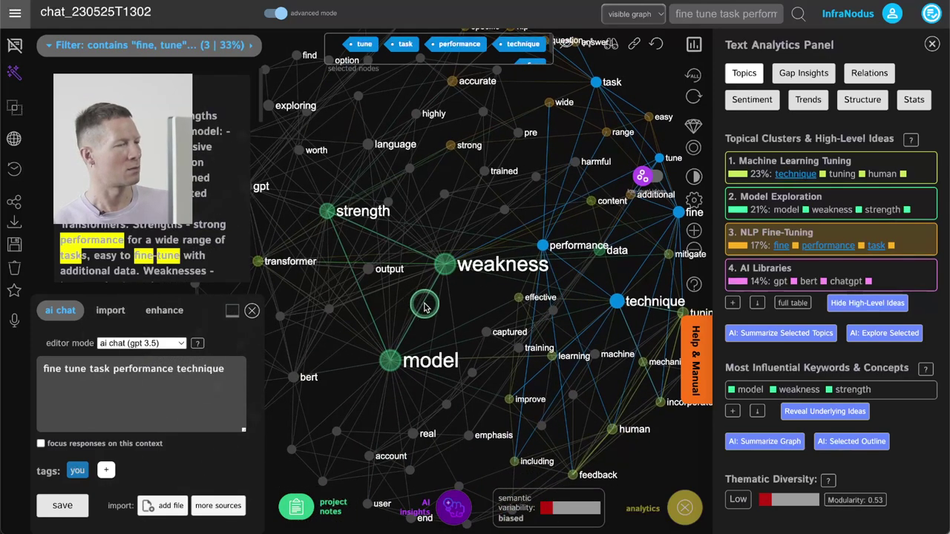
left_click(62, 506)
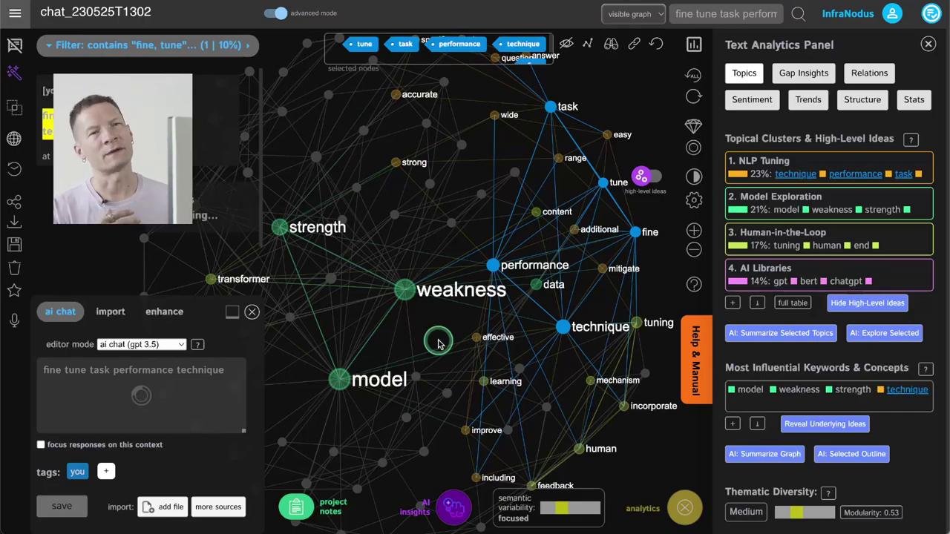
Ask 'Can you tell me more about fine-tuning the model?' and show clusters as labelled boxes.
left_click(438, 343)
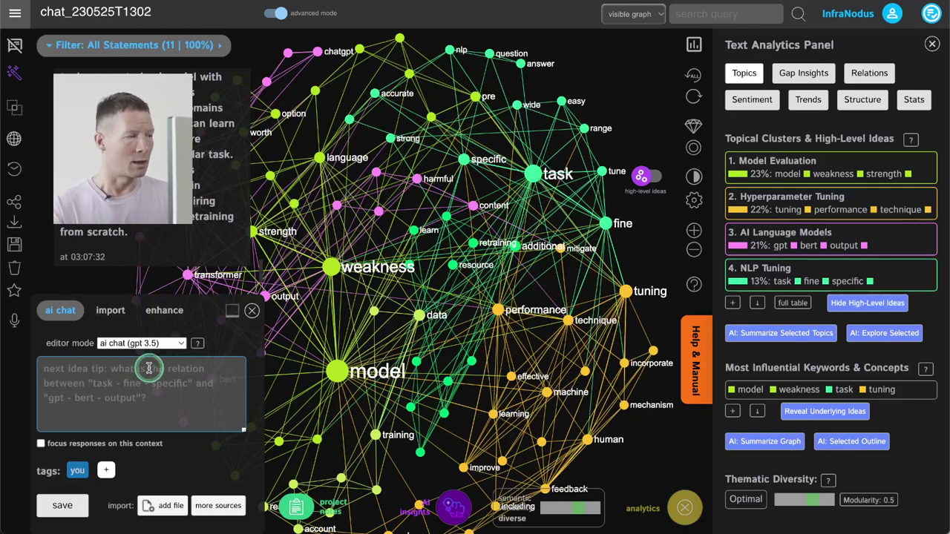
left_click(124, 391)
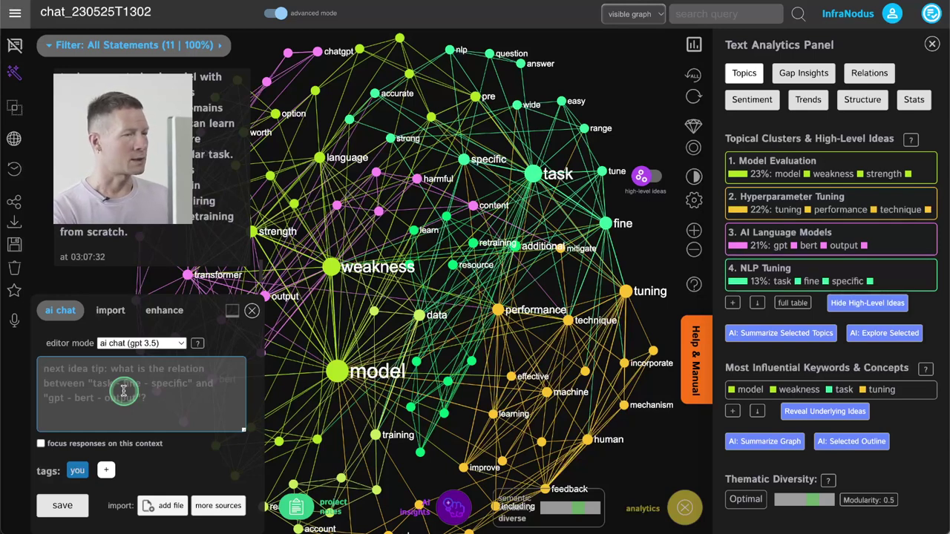
type("Can you tell me more about fine-tuning the model?")
key("Return")
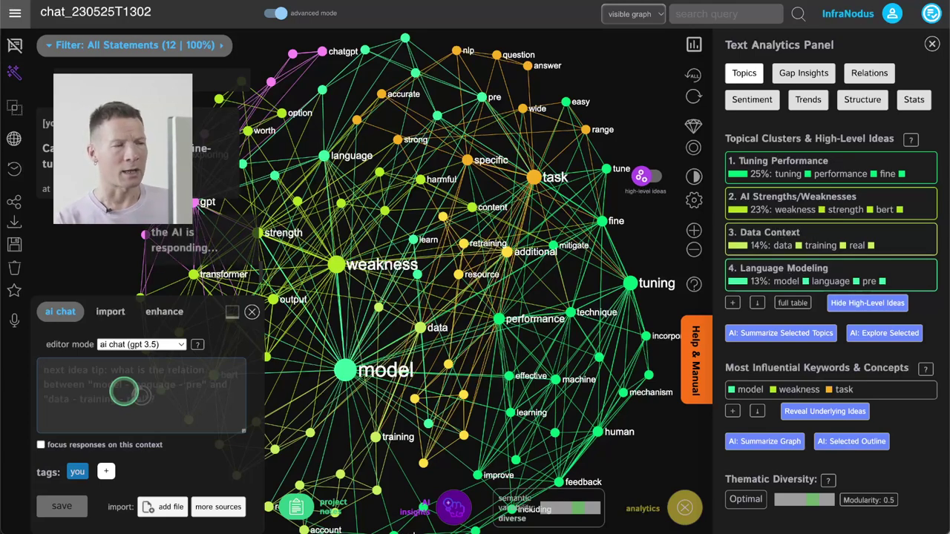
left_click(651, 178)
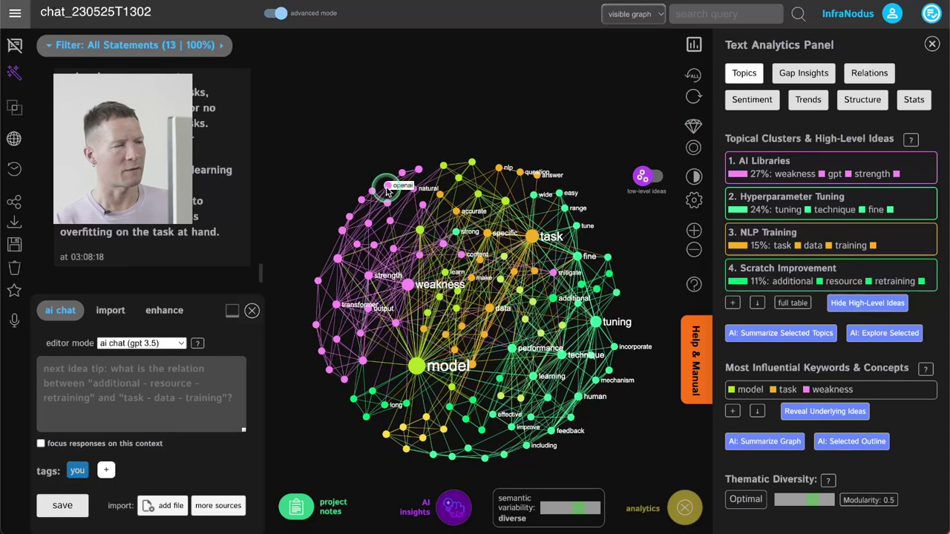
scroll(385, 191, "up", 3)
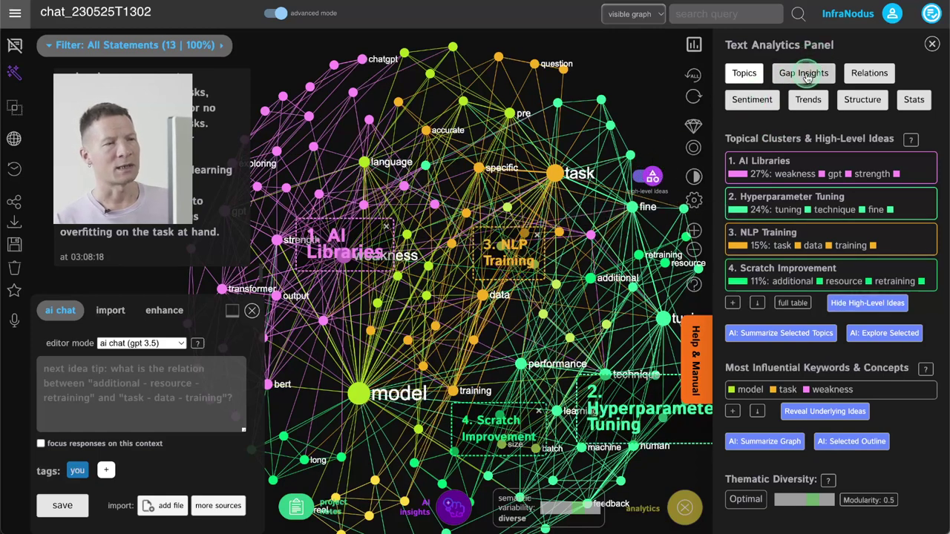
Look over the structural gaps, then expand the topic list to seven and collapse it to four.
left_click(806, 75)
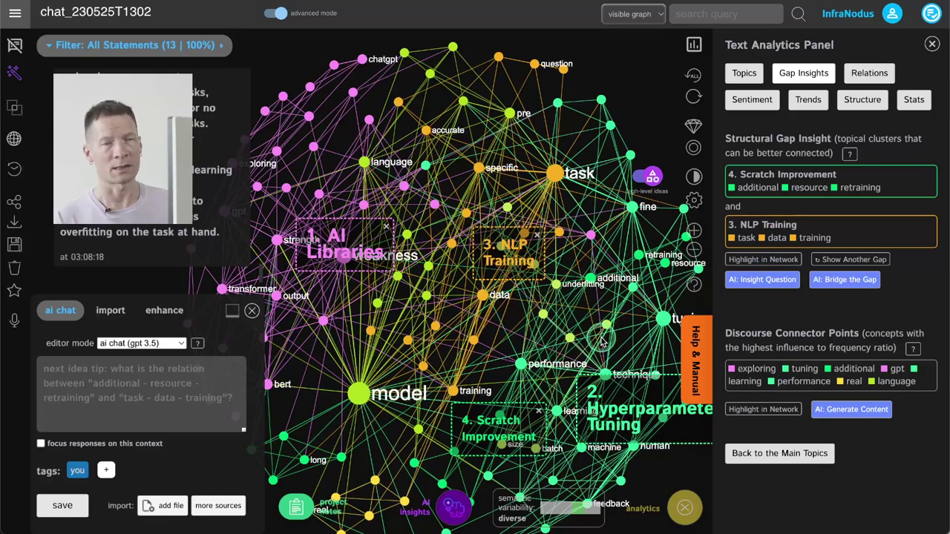
left_click_drag(602, 342, 588, 290)
scroll(538, 276, "down", 3)
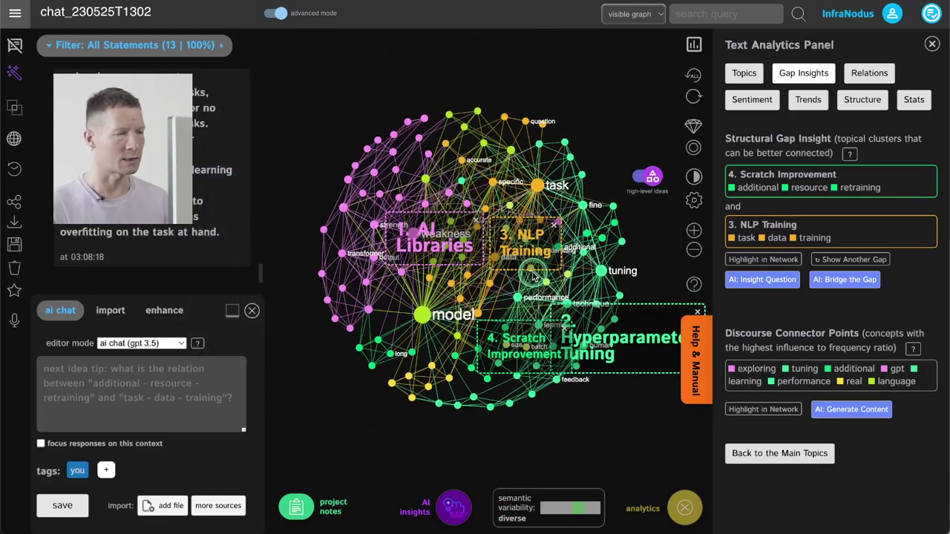
left_click(744, 73)
left_click(733, 304)
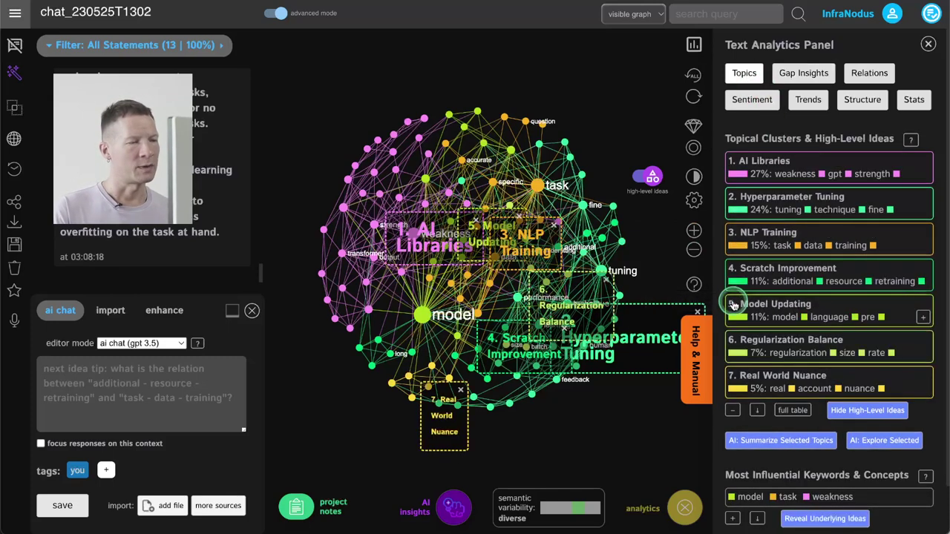
left_click(733, 410)
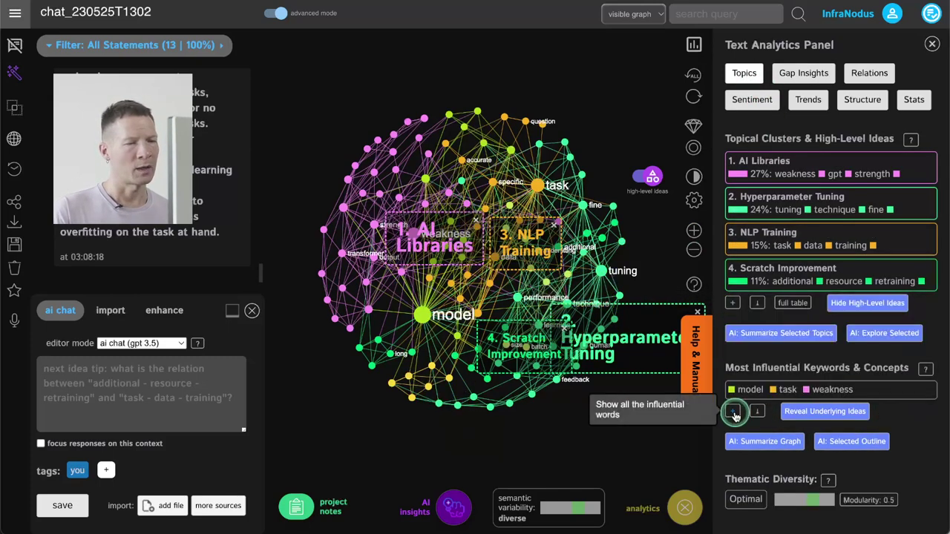
Cycle to the Regularization Balance–Model Updating gap and generate an AI bridging question.
left_click(802, 73)
left_click(761, 261)
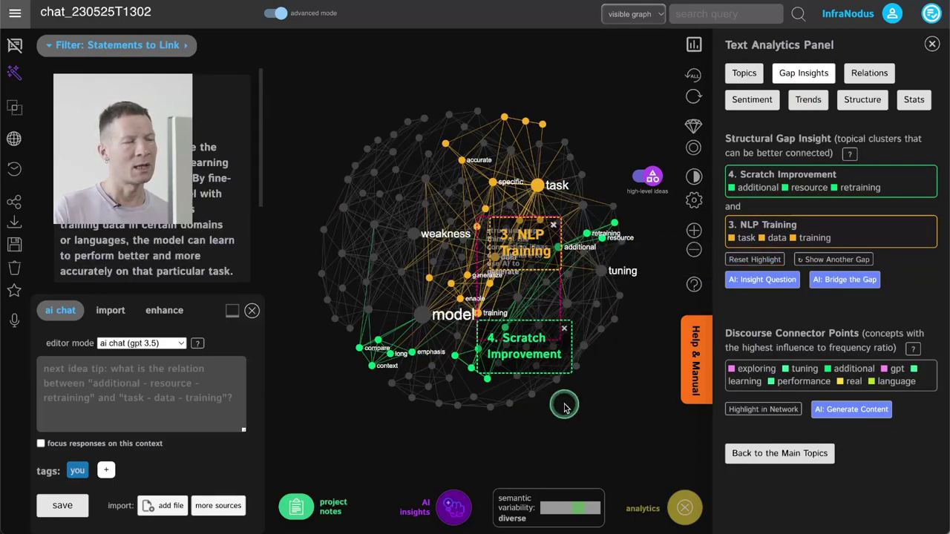
left_click(822, 261)
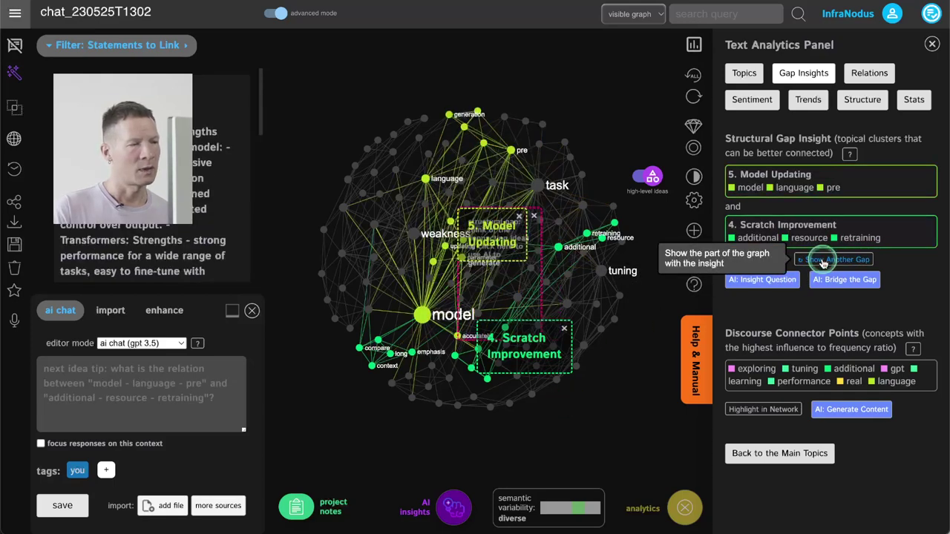
left_click(822, 261)
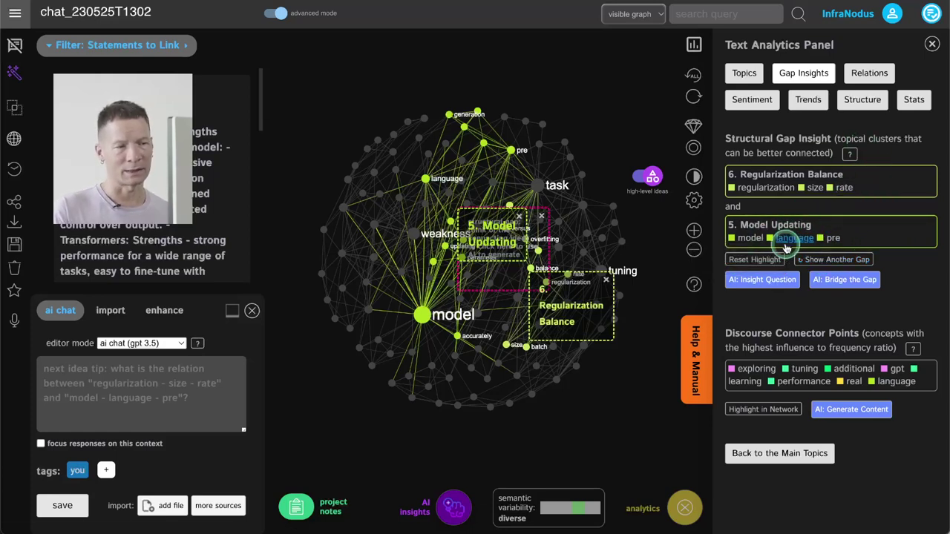
left_click(768, 280)
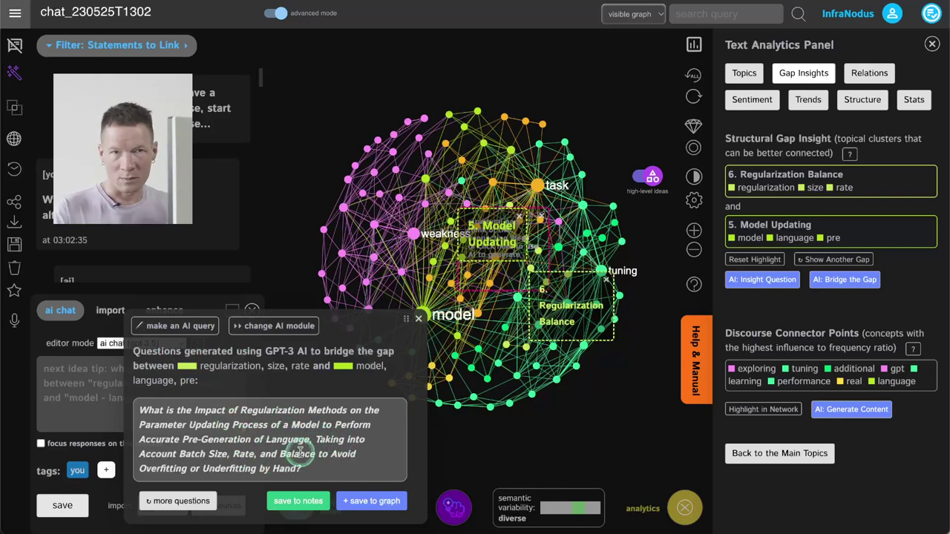
Save the regularization question to Project Notes and add it to the graph, reaching 15 statements.
left_click(305, 503)
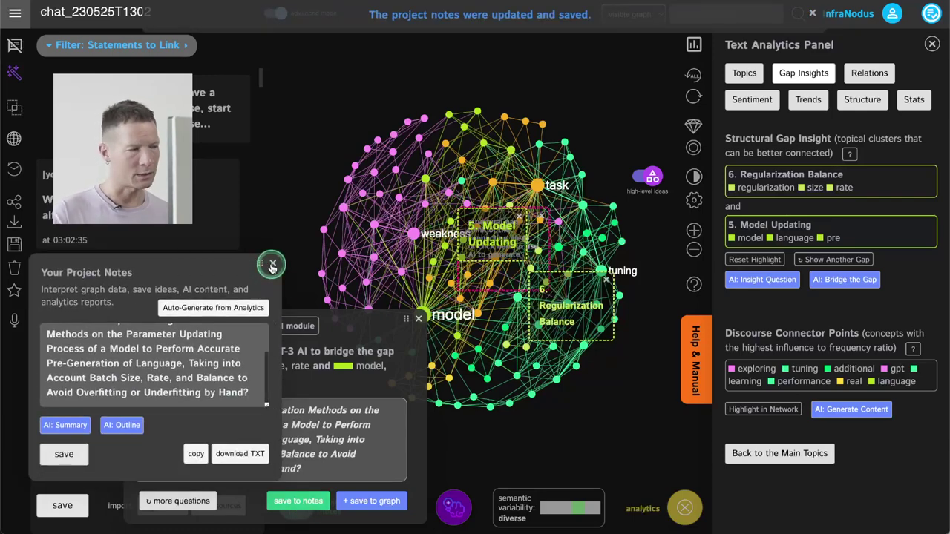
left_click(273, 265)
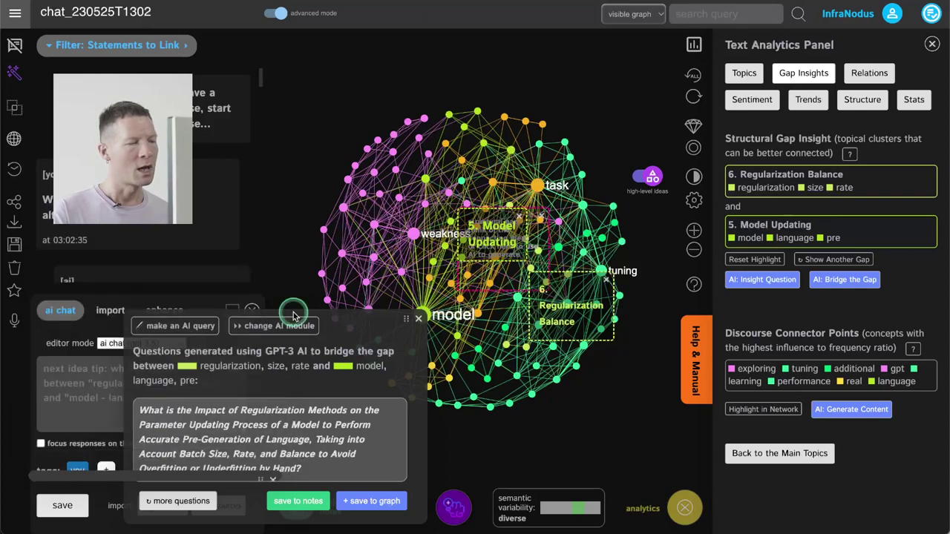
left_click(365, 504)
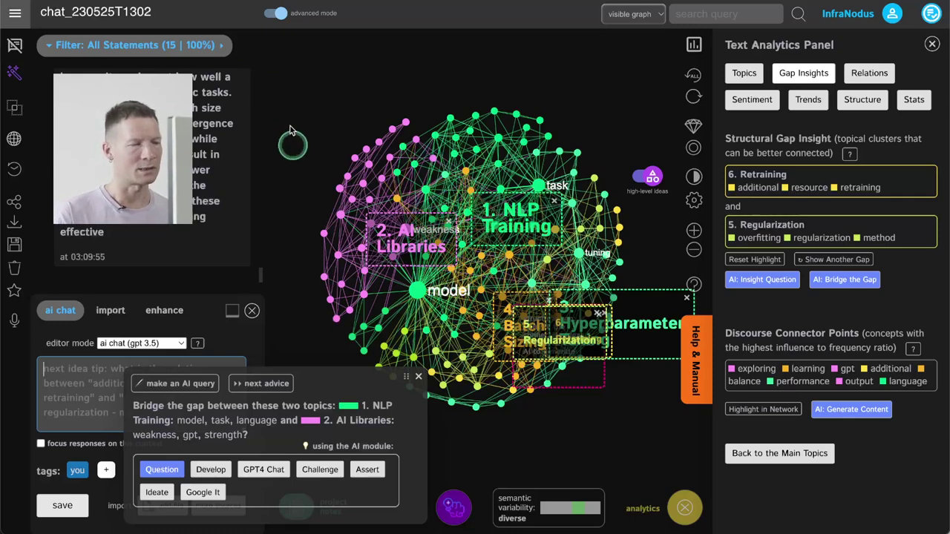
Dismiss the suggestion, reset and re-highlight gaps, and cycle until Hyperparameter Tuning–AI Libraries appears.
left_click(418, 377)
left_click_drag(553, 433, 535, 437)
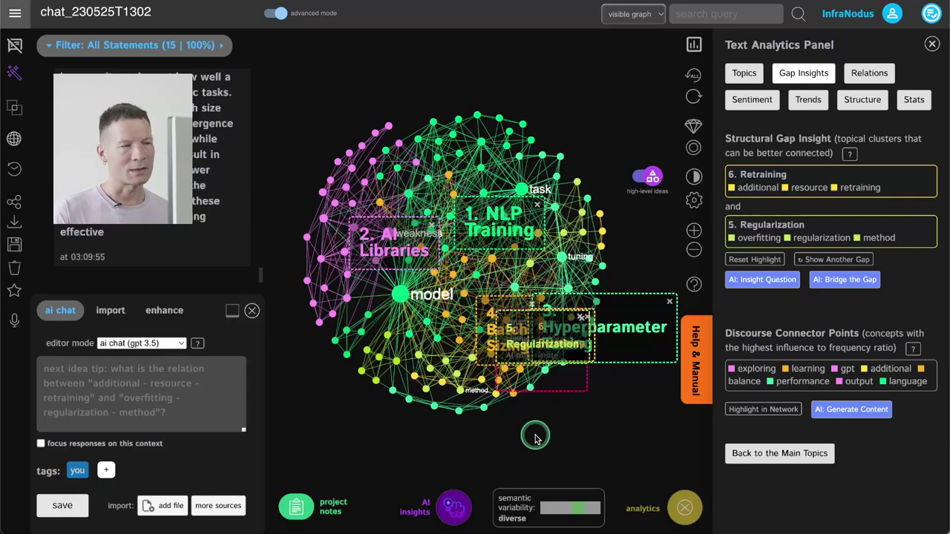
left_click(504, 314)
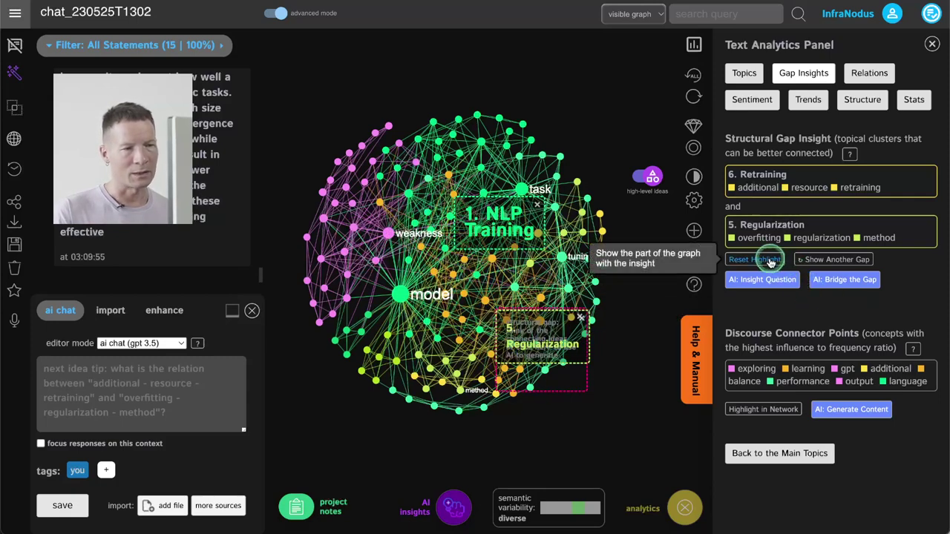
left_click(772, 262)
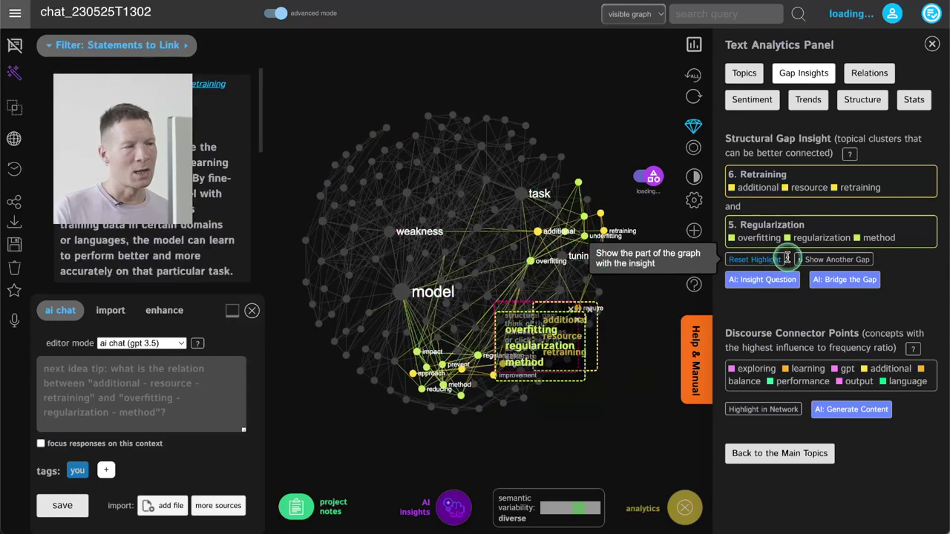
left_click(815, 261)
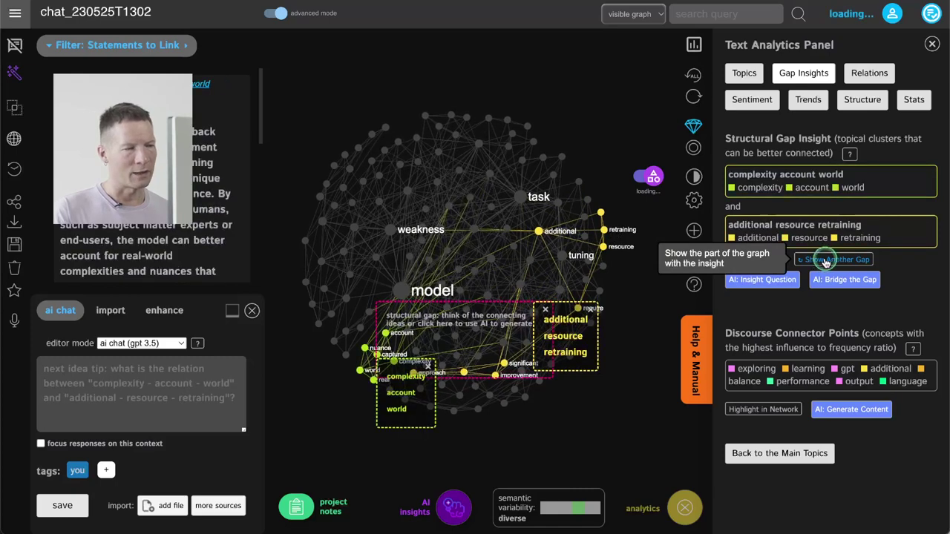
left_click(824, 261)
left_click(823, 261)
left_click(823, 261)
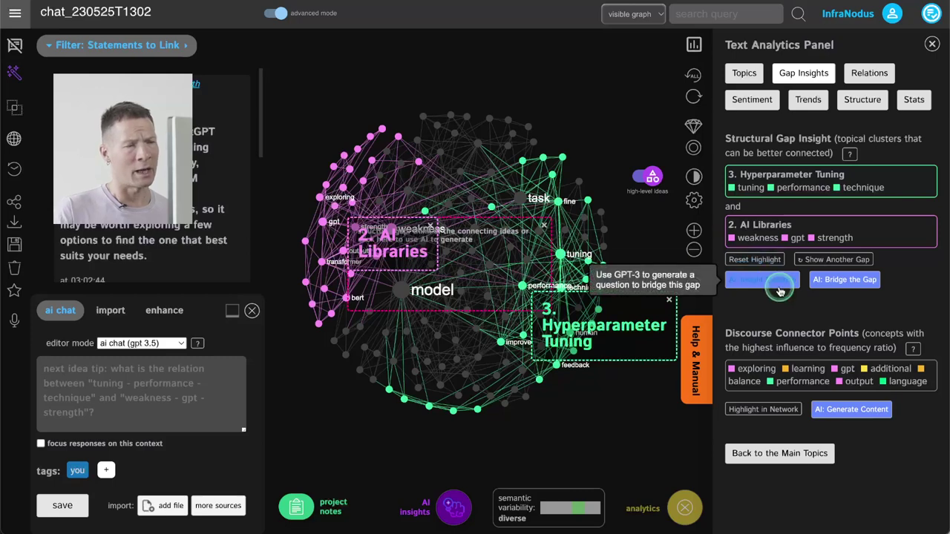
Generate an AI insight question linking Hyperparameter Tuning and AI Libraries and save it to the graph.
left_click(757, 280)
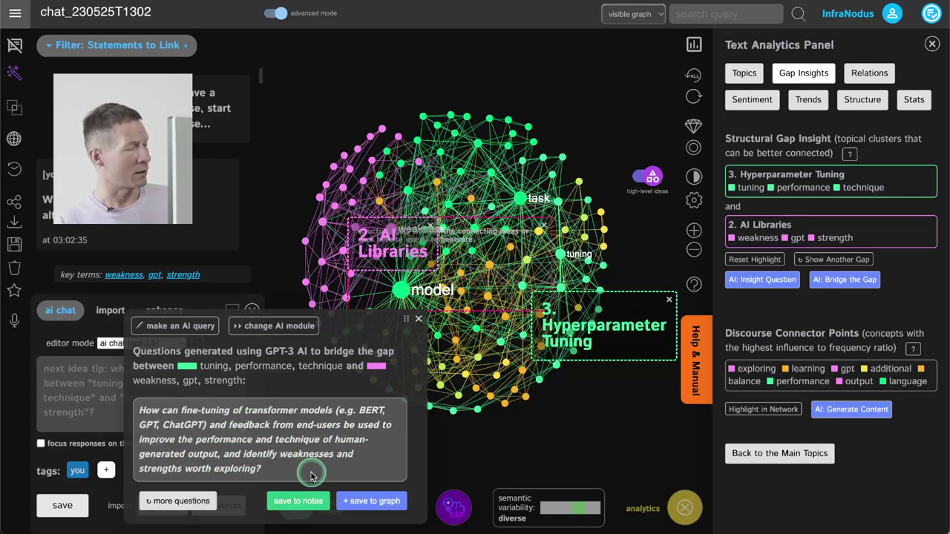
left_click(374, 502)
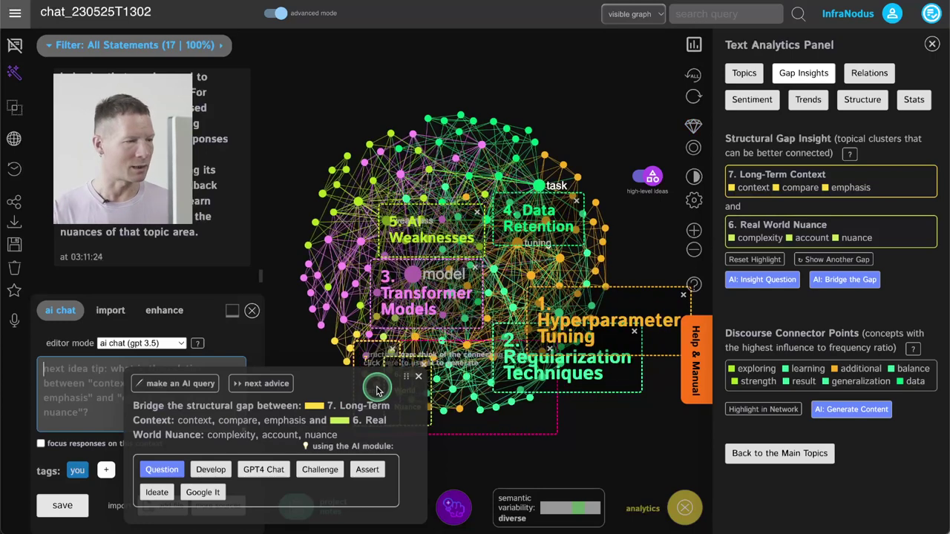
Switch the graph to low-level keyword labels and close the 'Bridge the structural gap' popup.
left_click(647, 176)
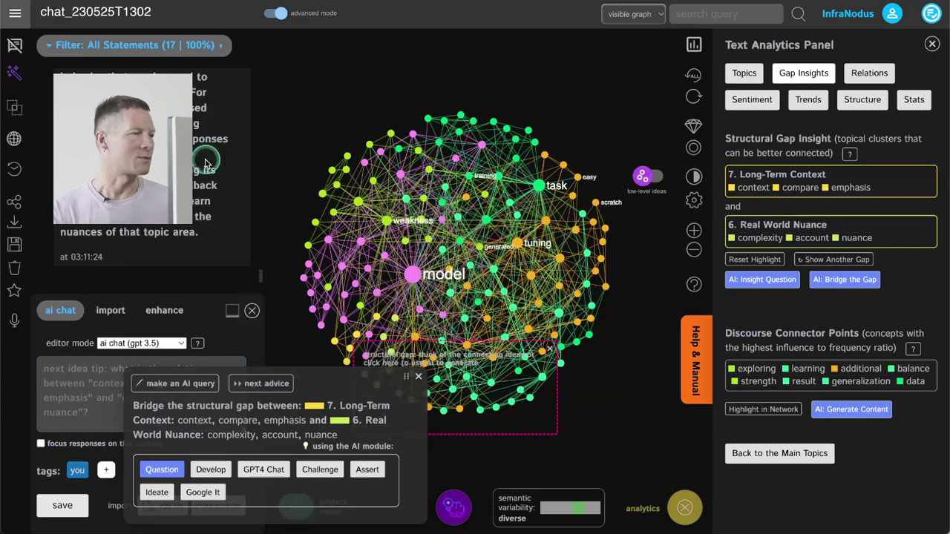
scroll(215, 215, "up", 4)
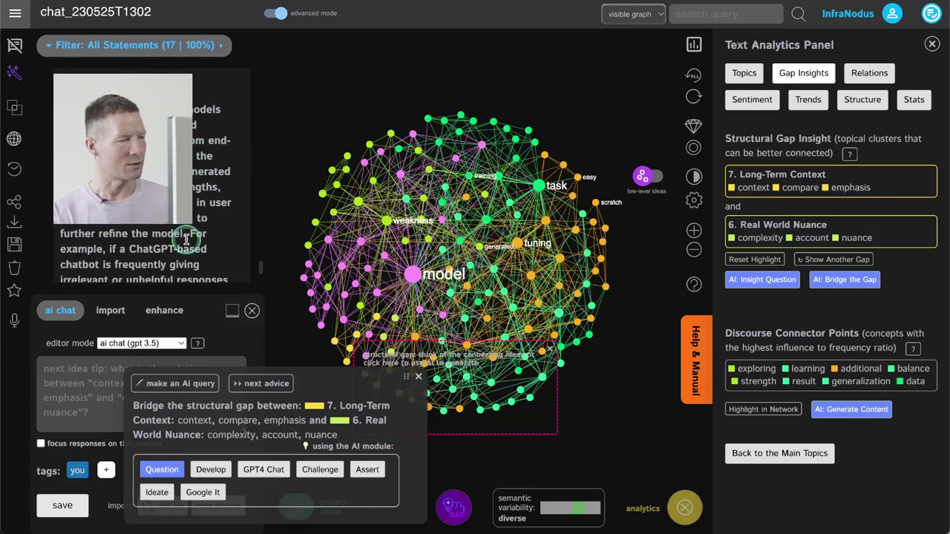
left_click(418, 376)
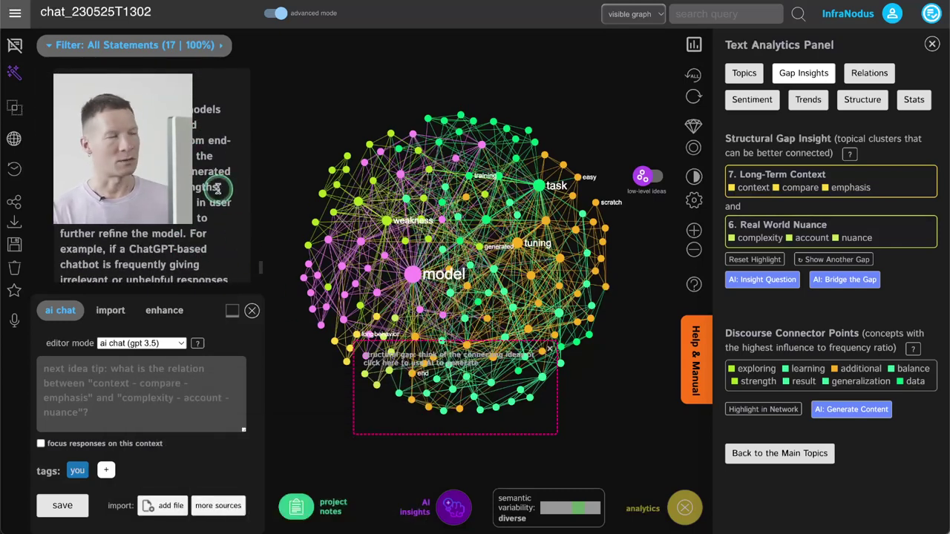
scroll(210, 184, "down", 2)
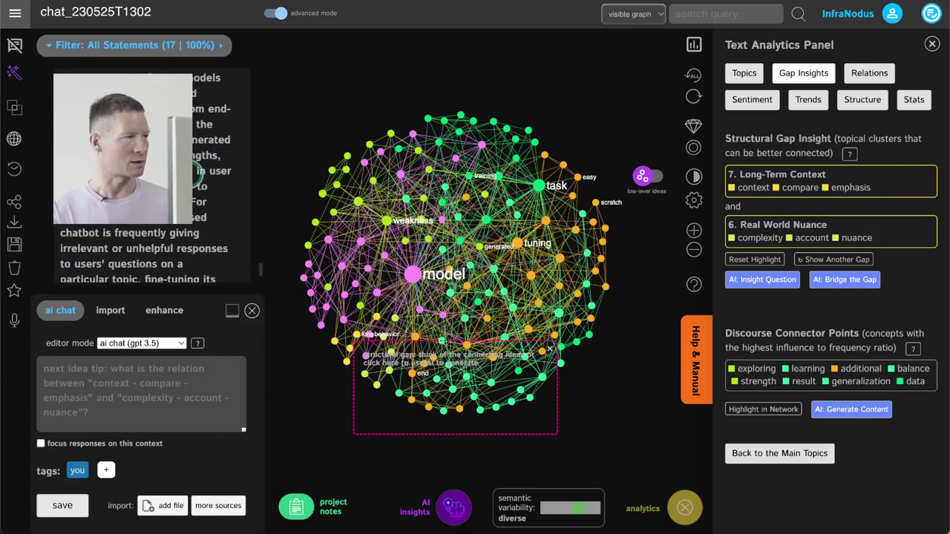
scroll(148, 178, "down", 3)
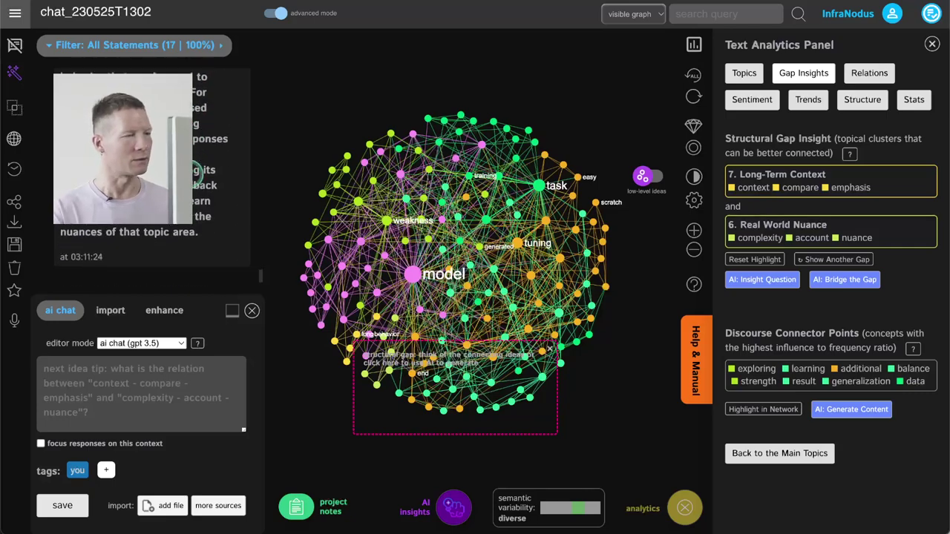